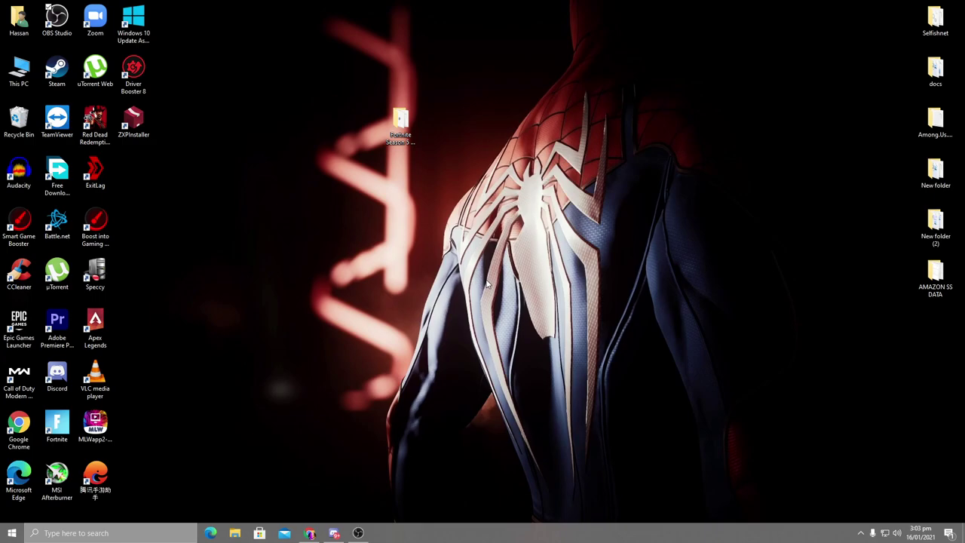
Step: Open the Fortnite Season 5 Crashes Fxi 2021 folder maximized and refresh its listing
left_click_drag(367, 94, 410, 144)
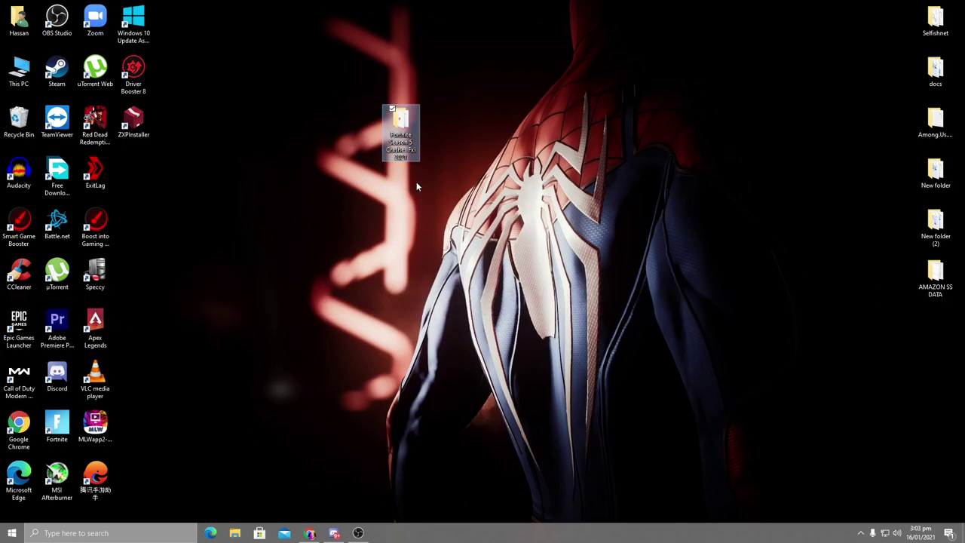
double_click(403, 136)
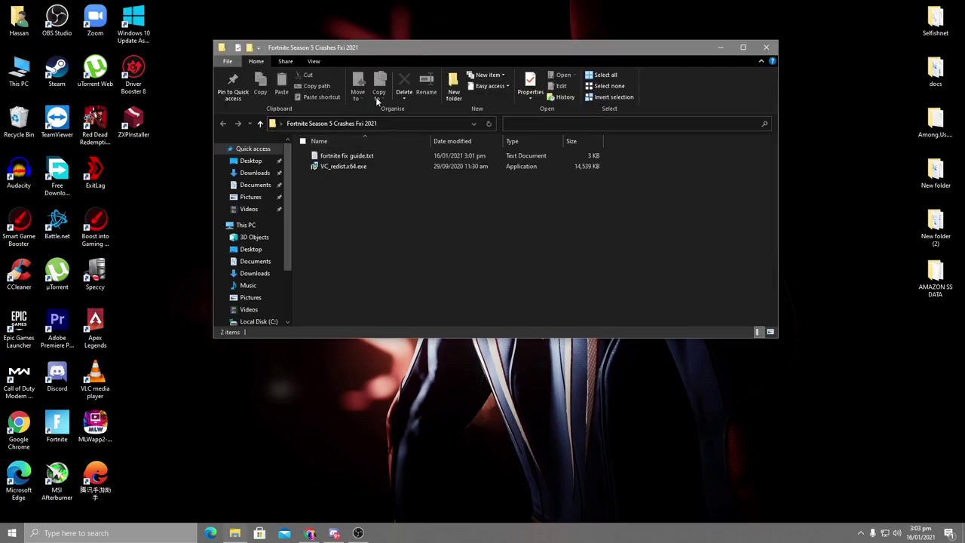
double_click(405, 48)
right_click(170, 154)
left_click(203, 189)
Step: Read through fortnite fix guide.txt in Notepad, then close it
double_click(137, 112)
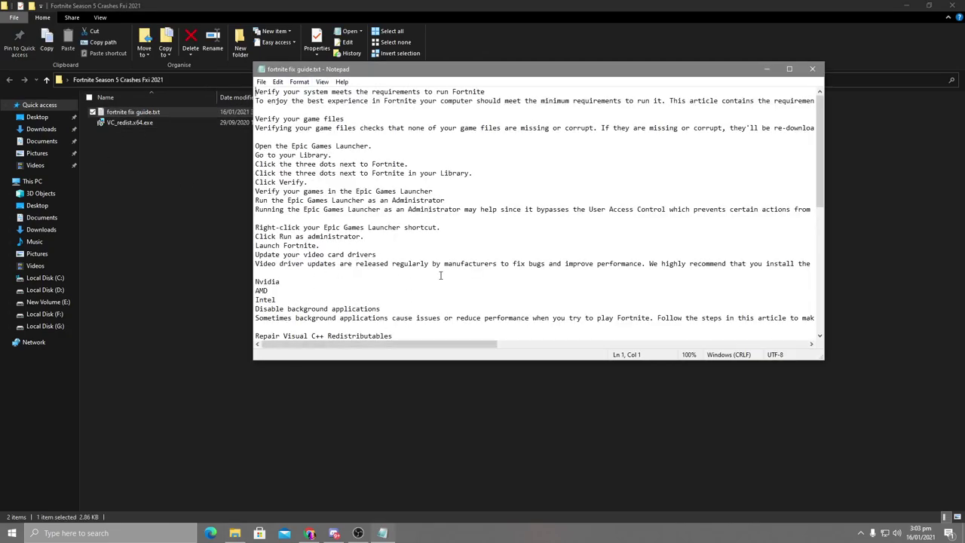
scroll(441, 275, "down", 4)
scroll(440, 254, "down", 3)
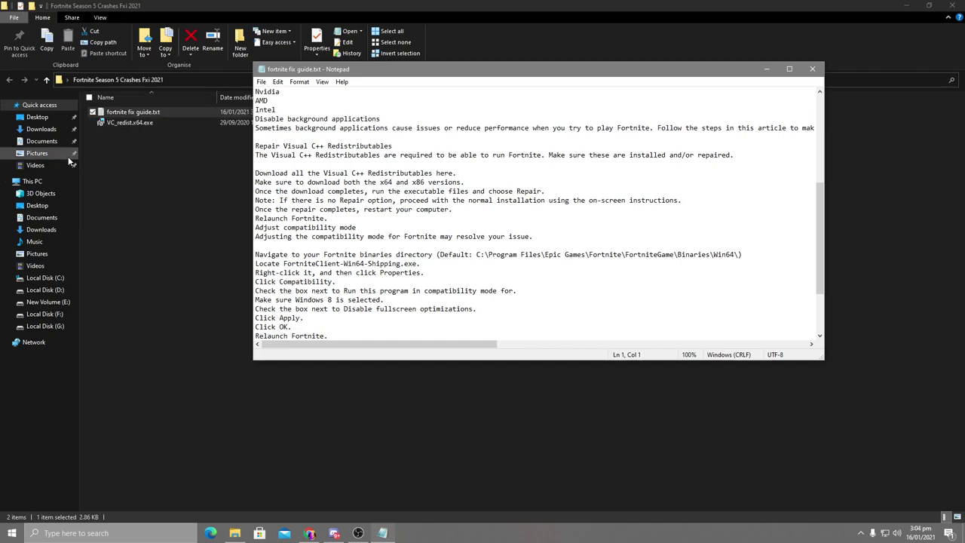
left_click(812, 69)
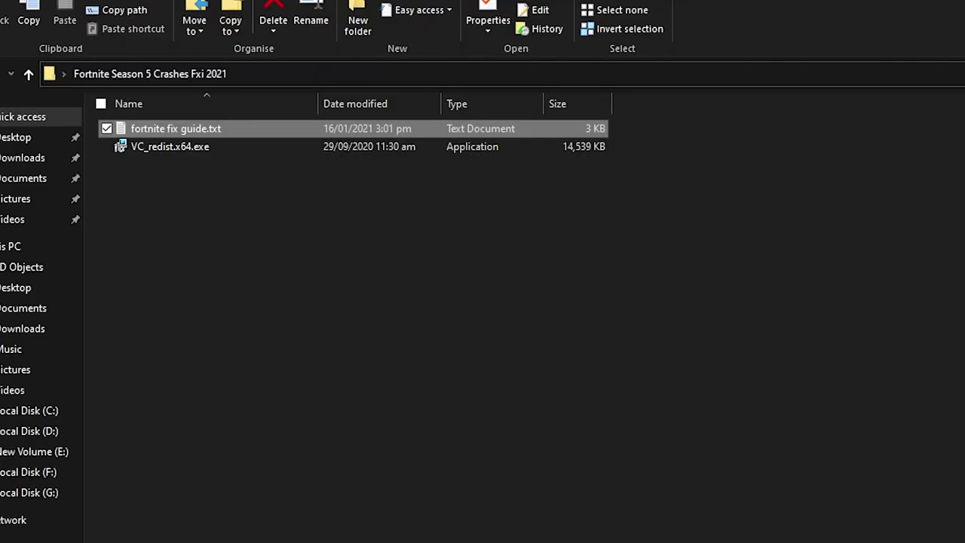
Step: Run VC_redist.x64.exe as administrator
mouse_move(139, 147)
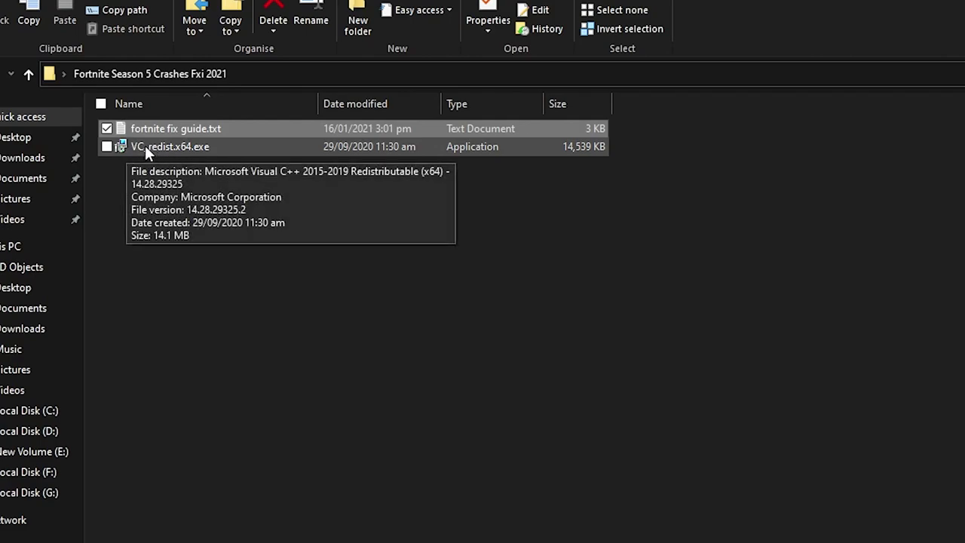
left_click(101, 180)
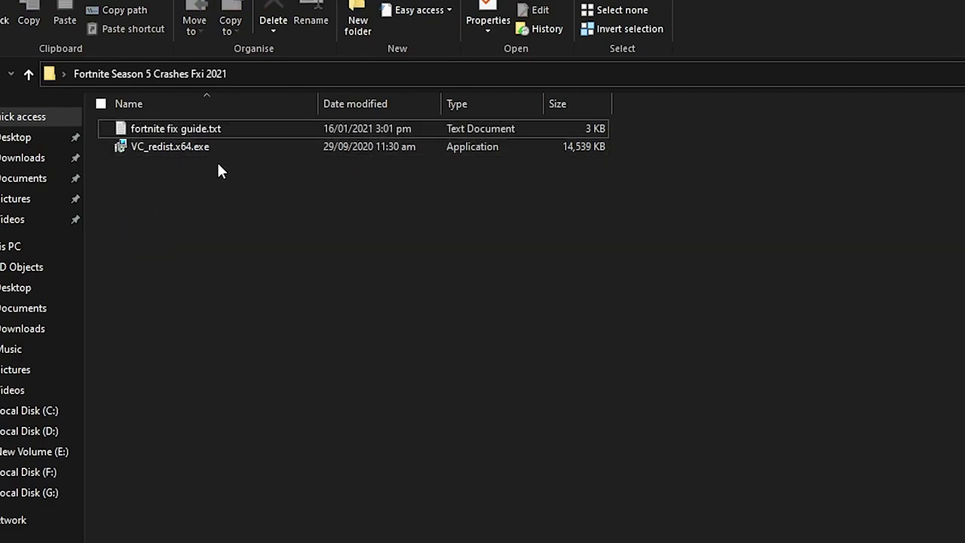
mouse_move(178, 148)
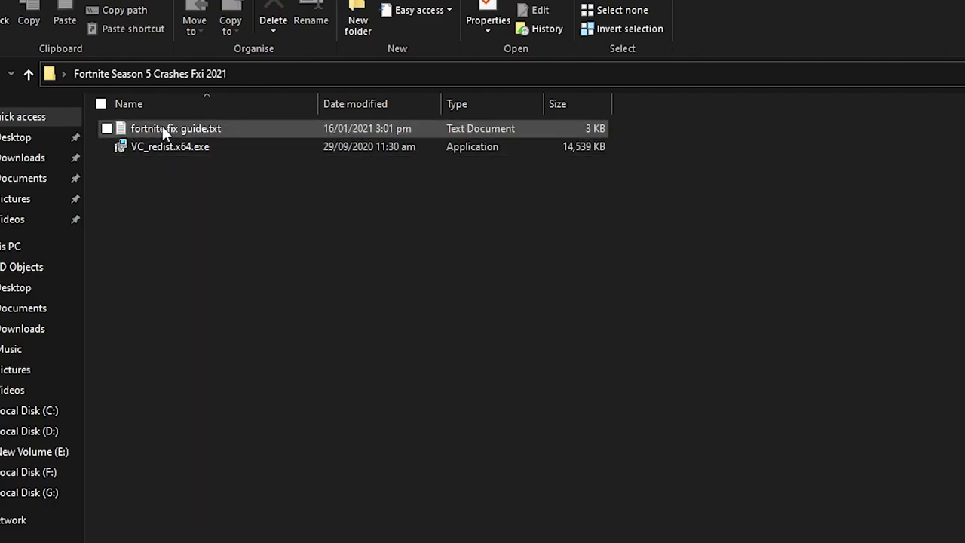
right_click(150, 147)
left_click(239, 175)
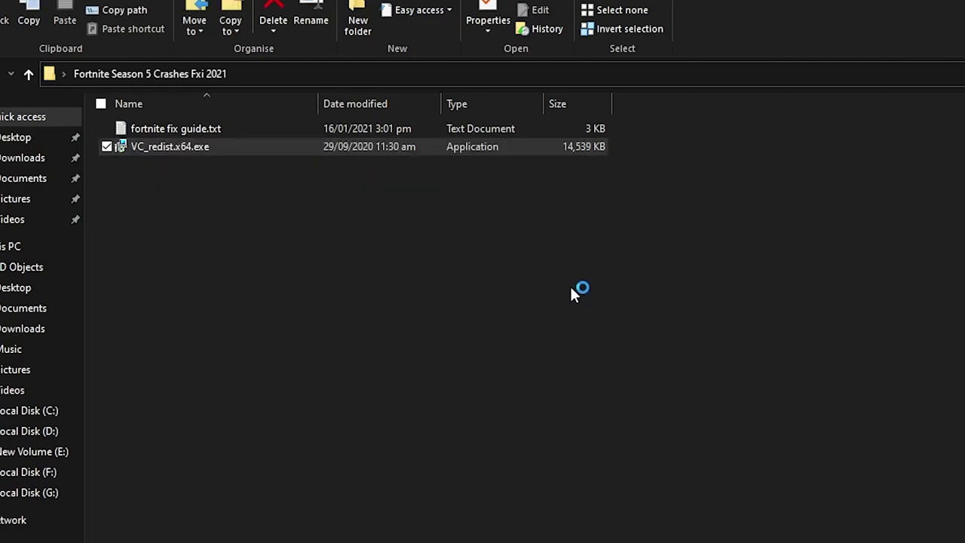
Step: Accept the license, install the 2015-2019 x64 redistributable, and close the folder and installer
left_click(640, 462)
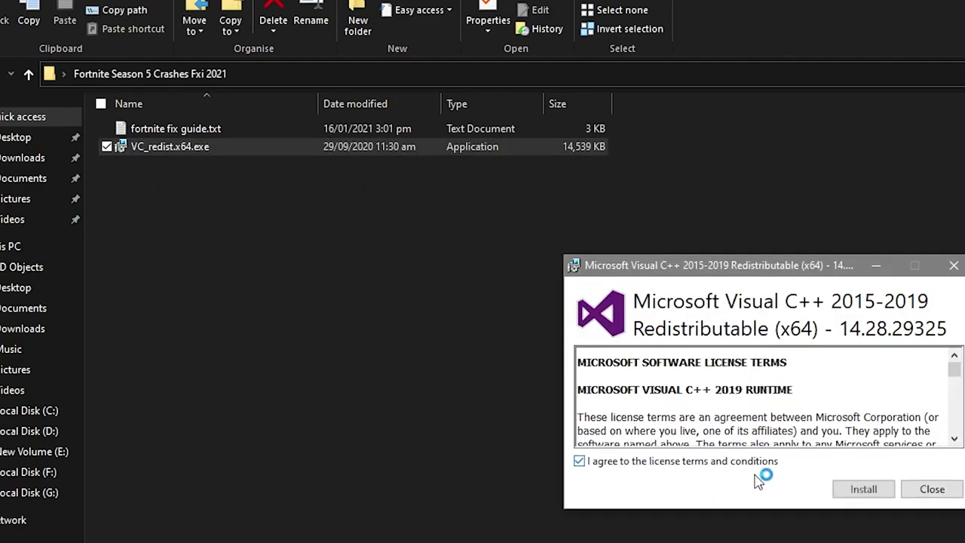
left_click(864, 489)
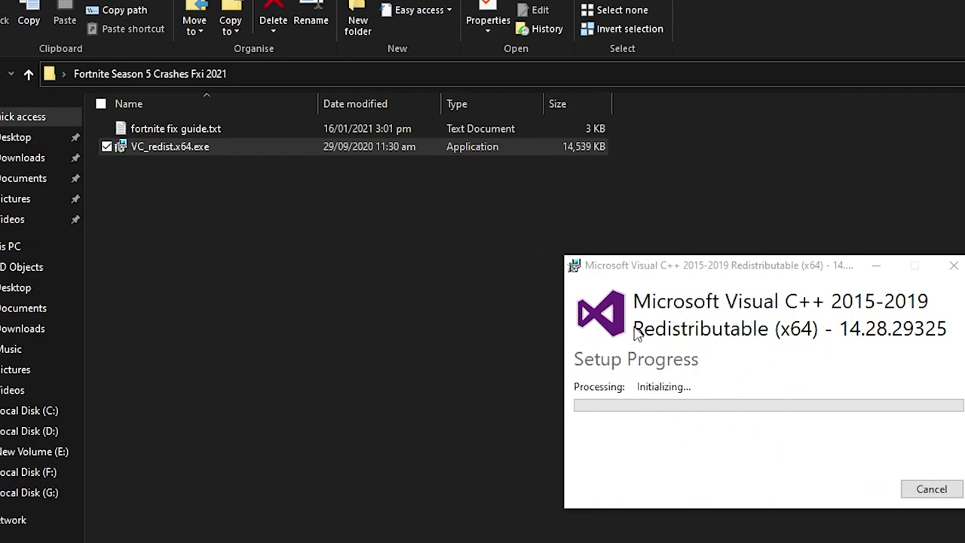
key("alt+F4")
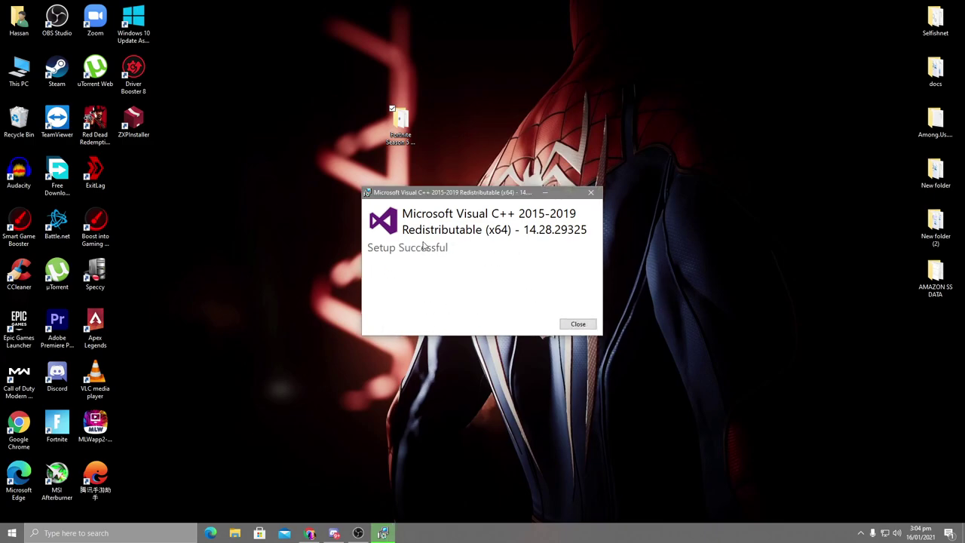
left_click(578, 324)
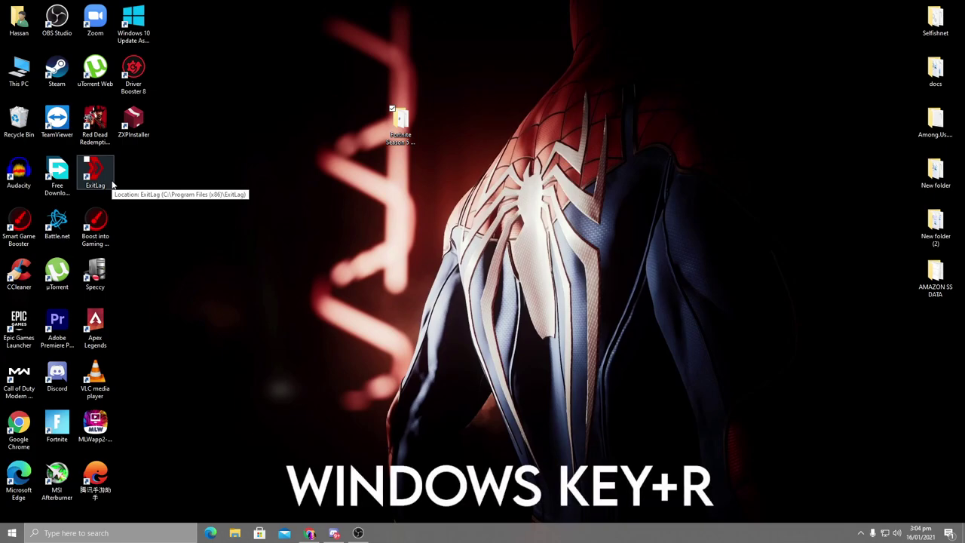
Step: Open the C:\Windows\temp folder by running 'temp'
key("super+r")
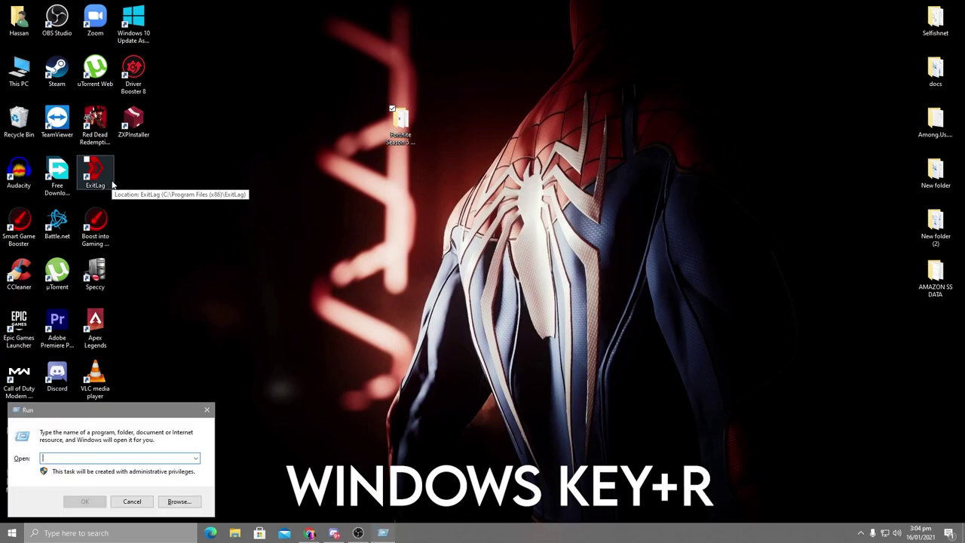
type("temp")
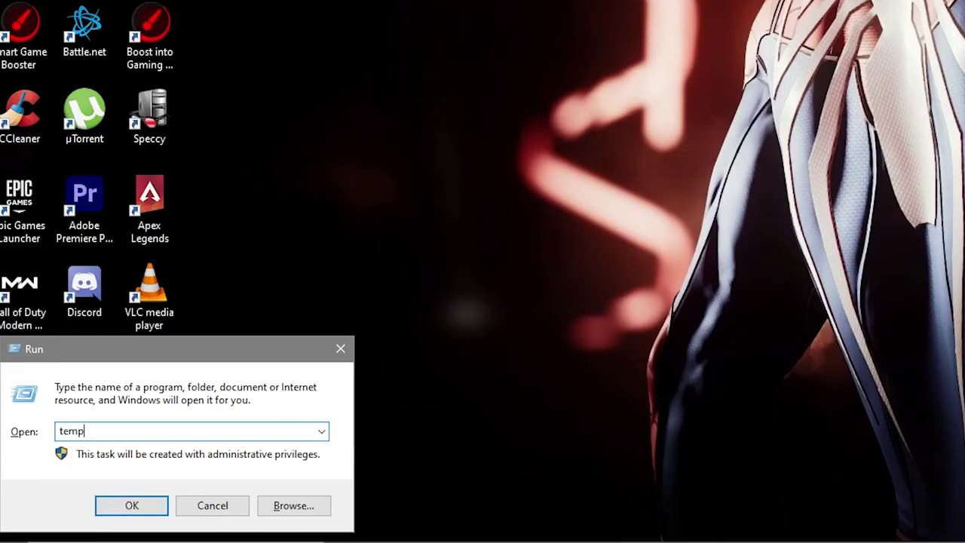
key("Return")
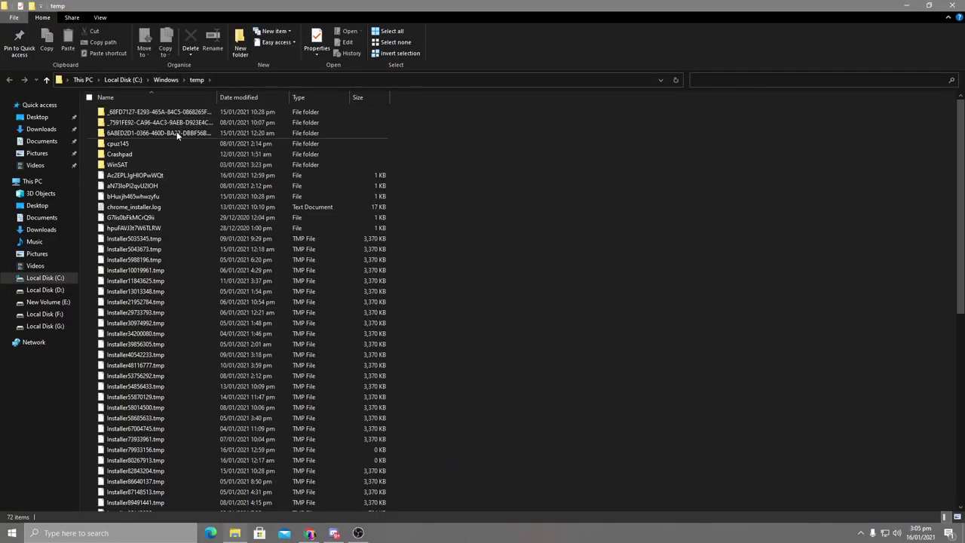
Step: Delete everything in temp, skipping all in-use files, and close the window
key("ctrl+a")
right_click(161, 153)
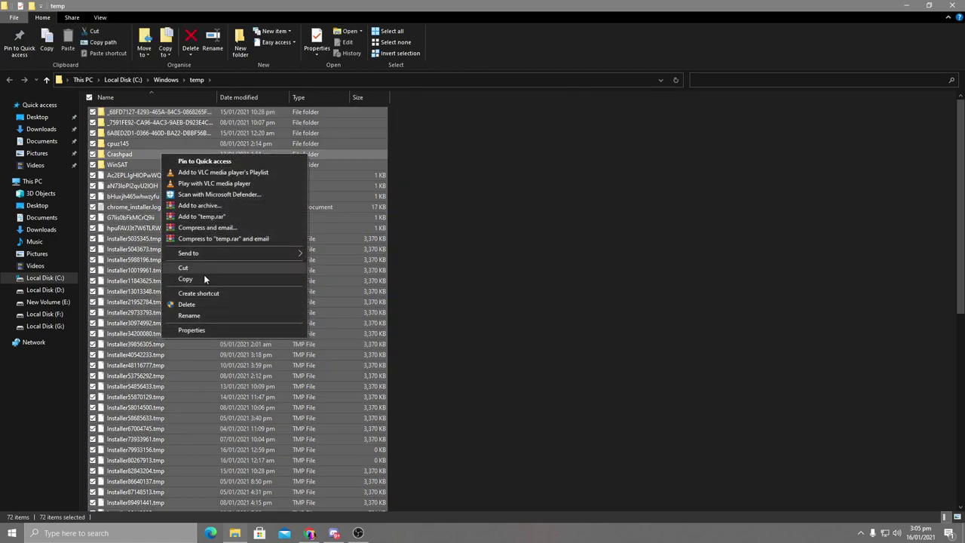
left_click(188, 304)
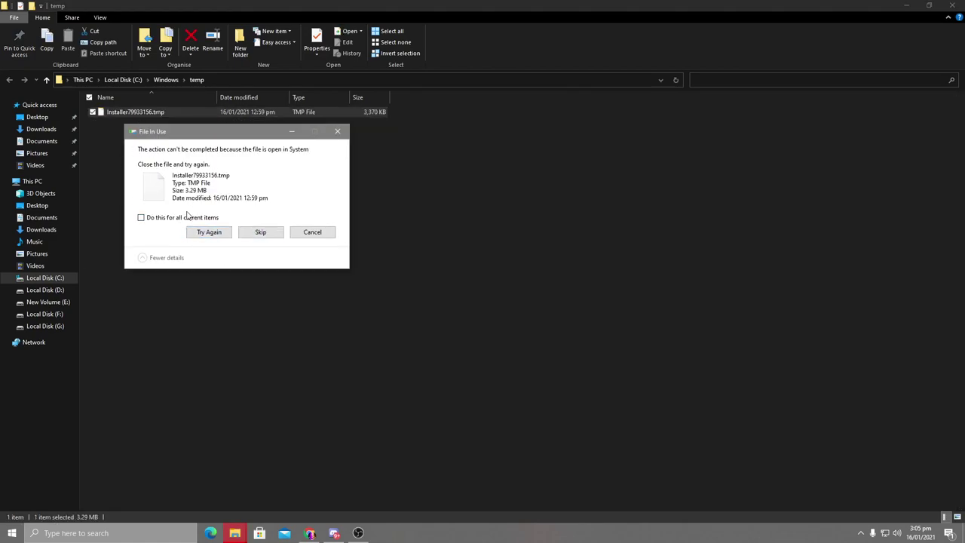
left_click(149, 218)
left_click(253, 232)
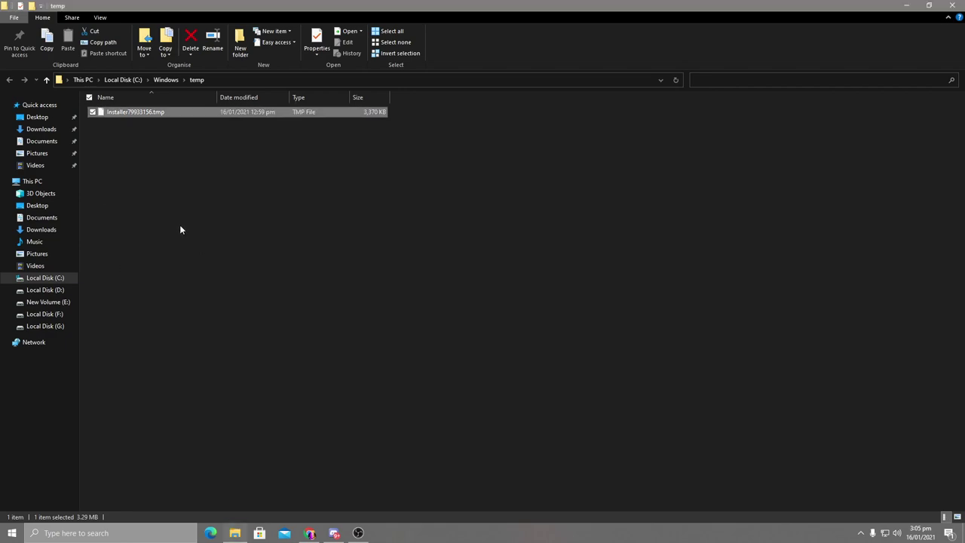
left_click(951, 5)
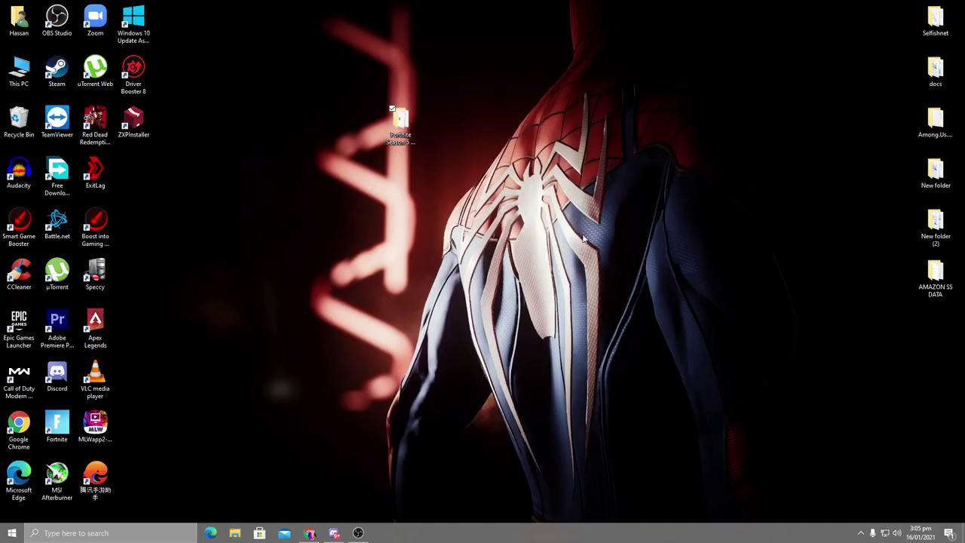
Step: Open the user's AppData\Local\Temp folder by running '%'
key("super+r")
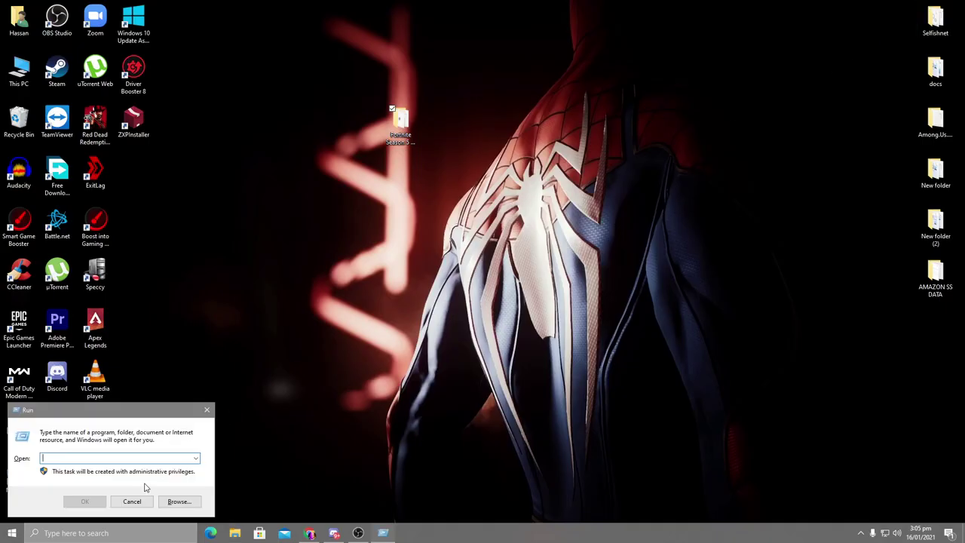
type("%temp%")
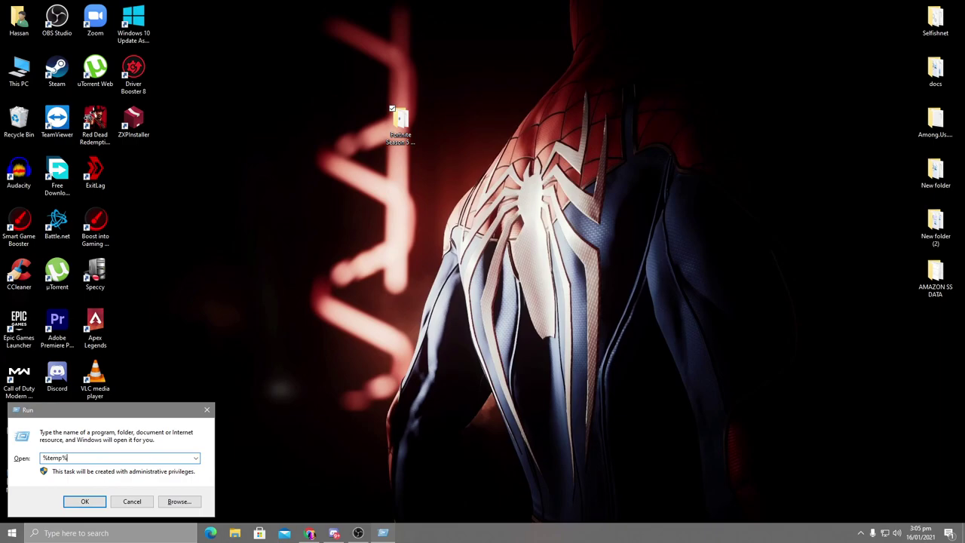
key("Return")
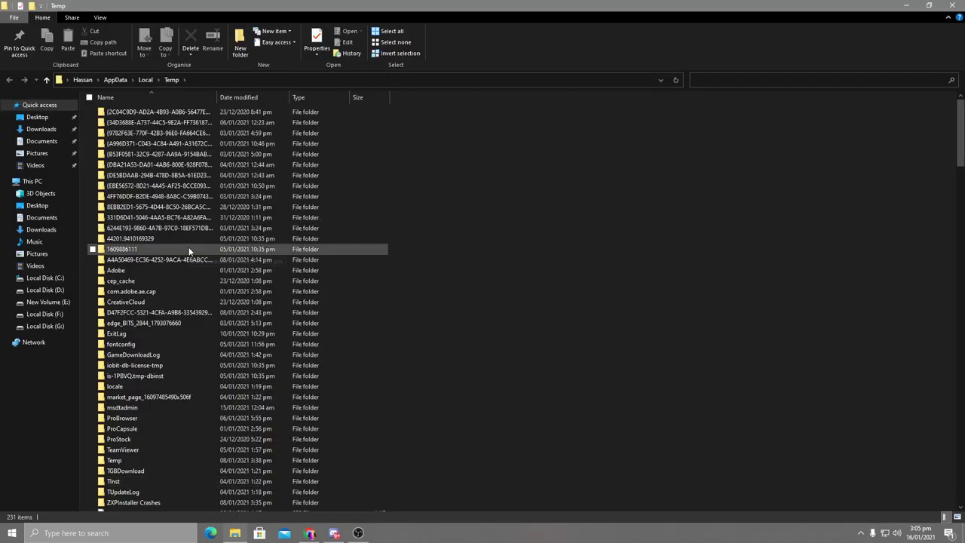
Step: Delete all 231 Temp items, skipping the 9 in-use files, and close the window
key("ctrl+a")
right_click(151, 229)
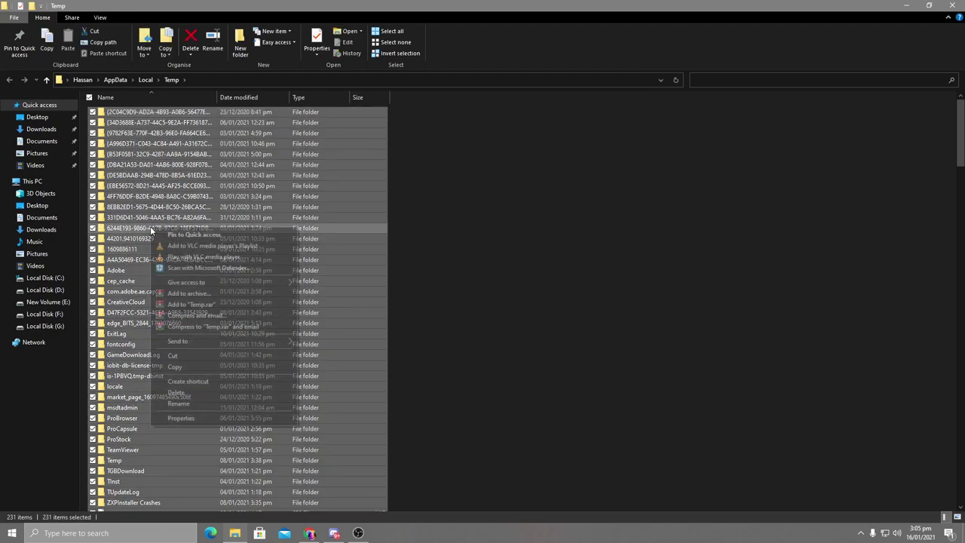
left_click(173, 399)
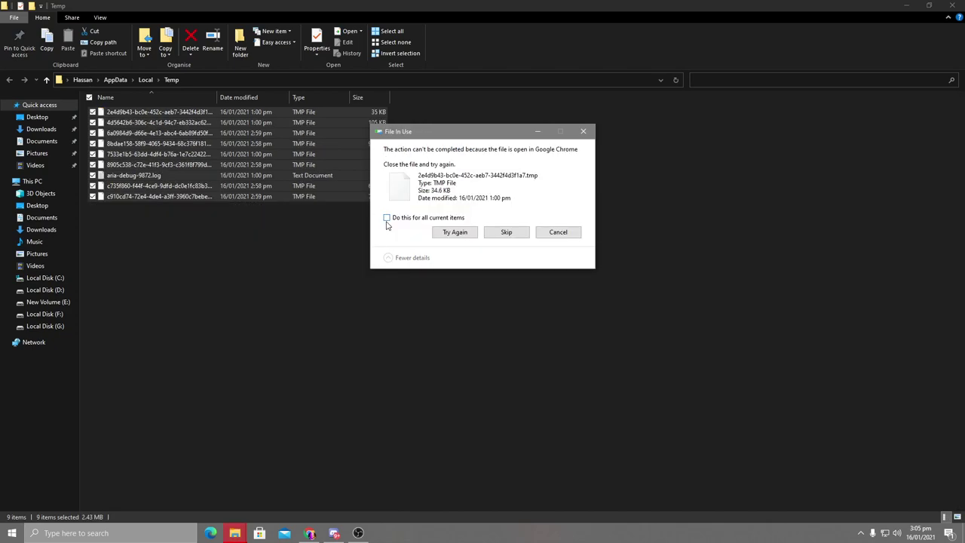
left_click(387, 217)
left_click(506, 232)
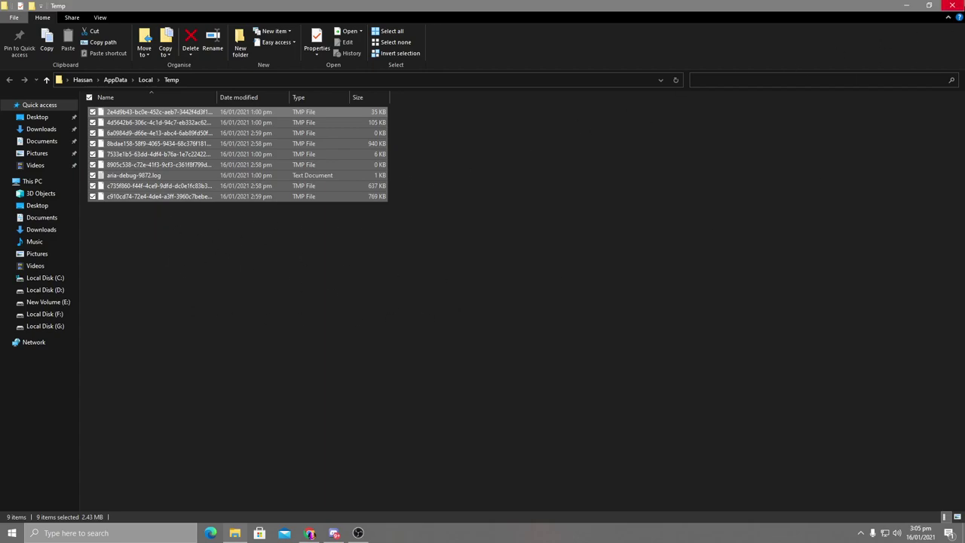
left_click(952, 5)
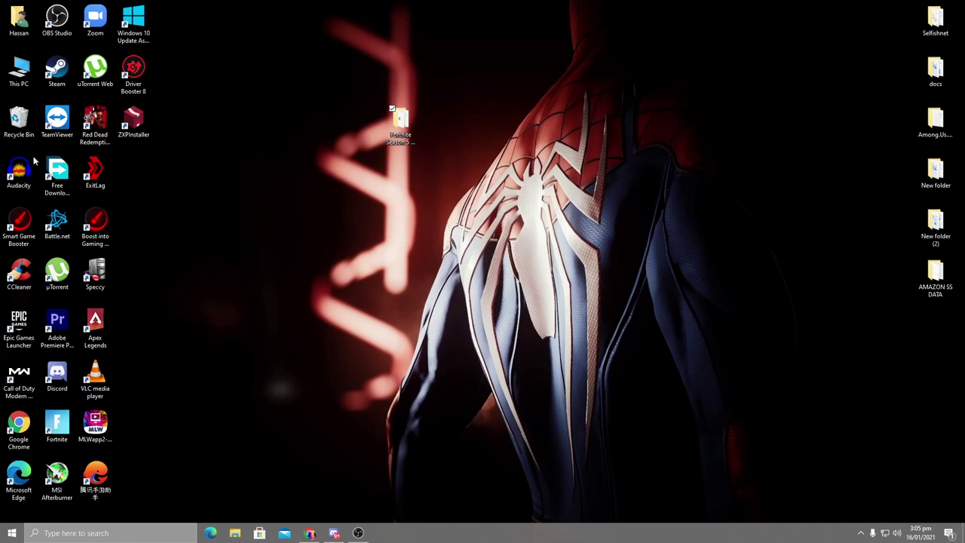
Step: Browse to C:\Program Files\Epic Games\Fortnite\FortniteGame\Binaries\Win64
double_click(20, 74)
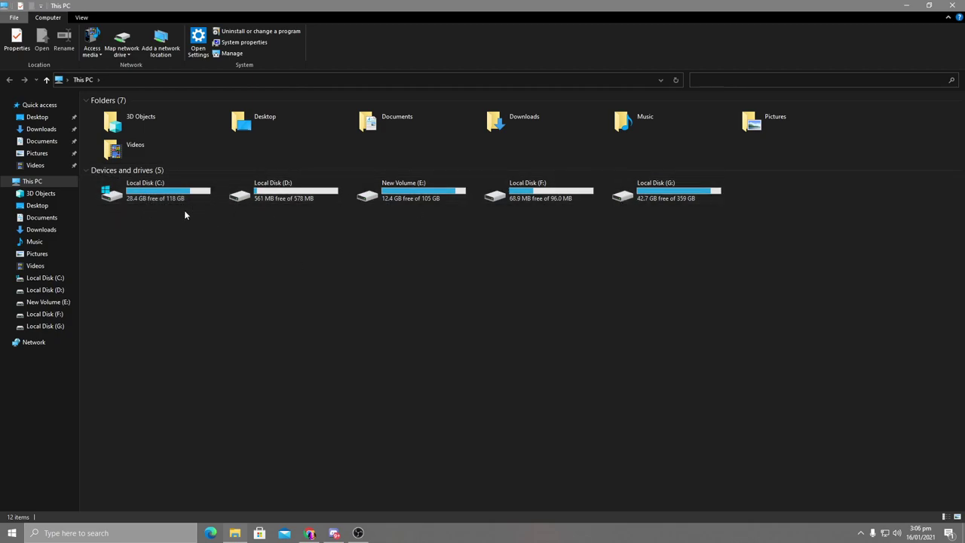
double_click(144, 198)
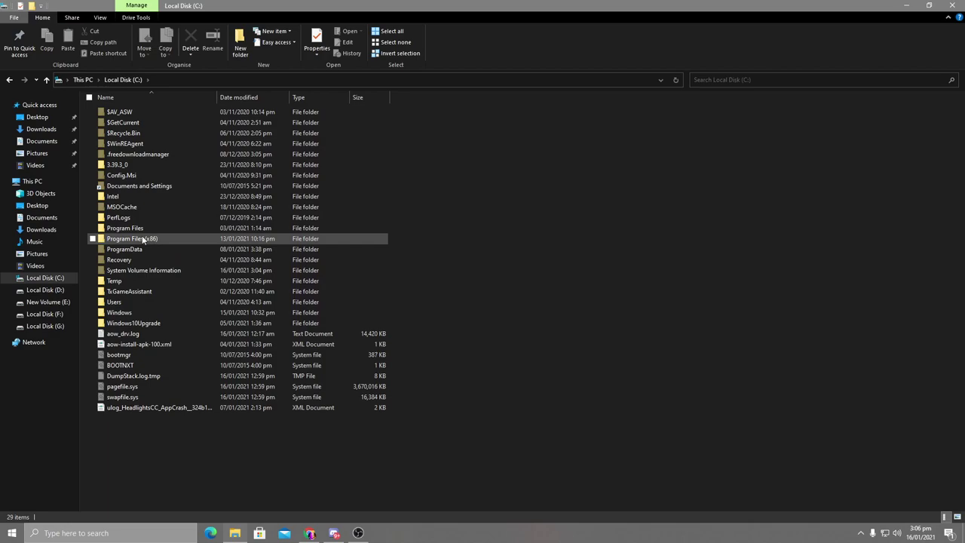
double_click(124, 228)
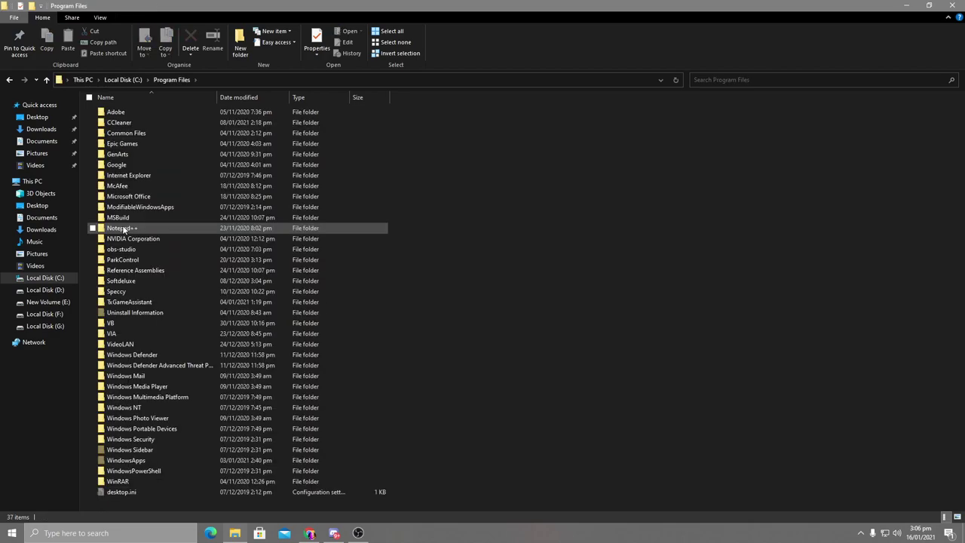
double_click(123, 150)
double_click(125, 113)
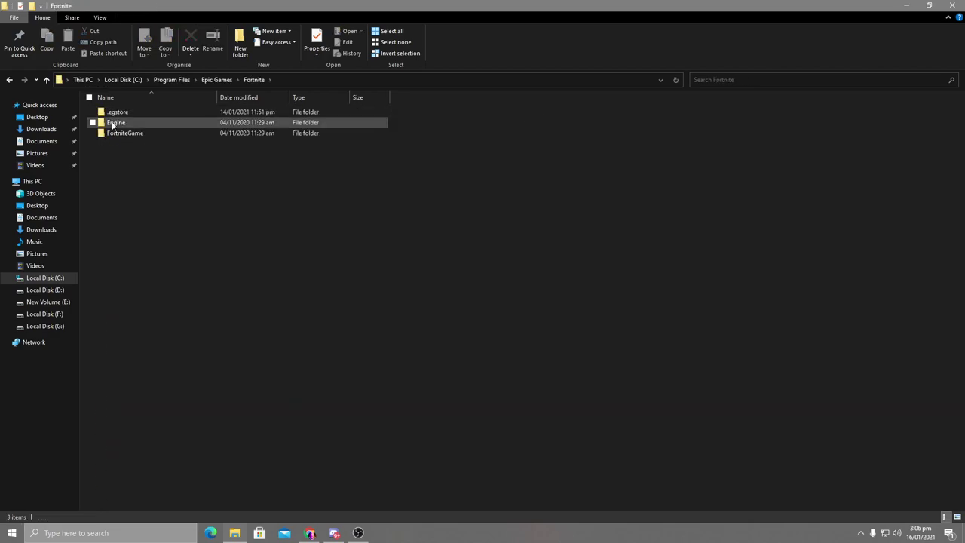
double_click(118, 133)
double_click(123, 113)
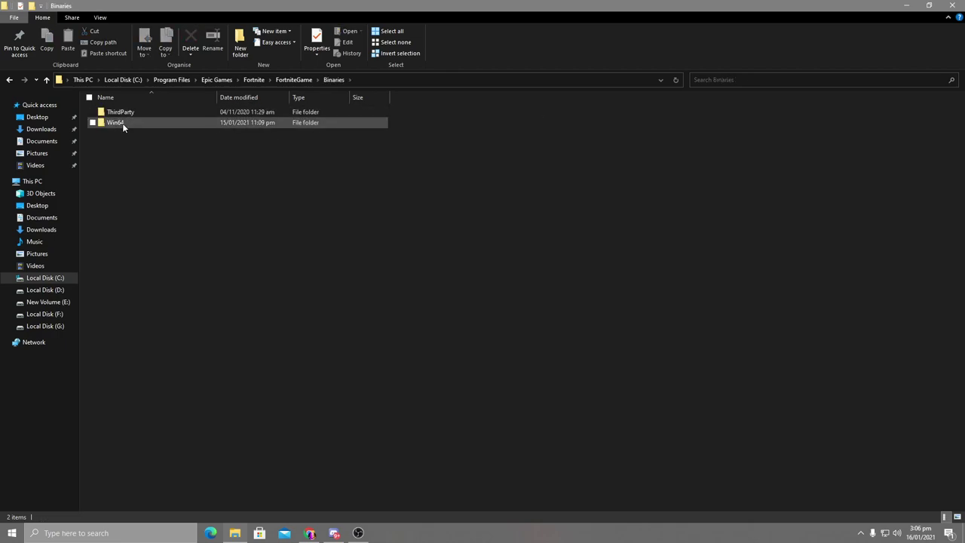
double_click(122, 123)
scroll(230, 339, "down", 10)
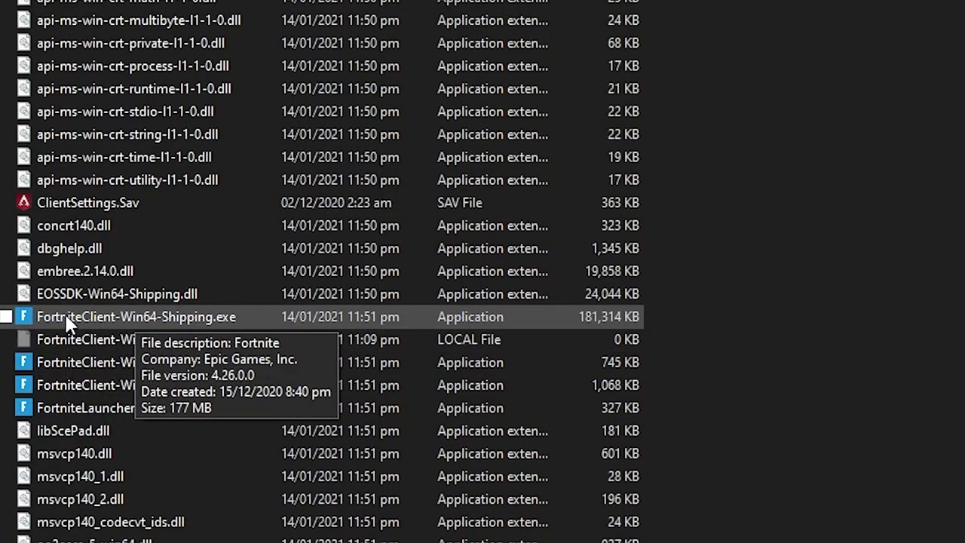
Step: Open the Compatibility properties of FortniteClient-Win64-Shipping.exe
left_click(69, 320)
right_click(73, 319)
left_click(149, 294)
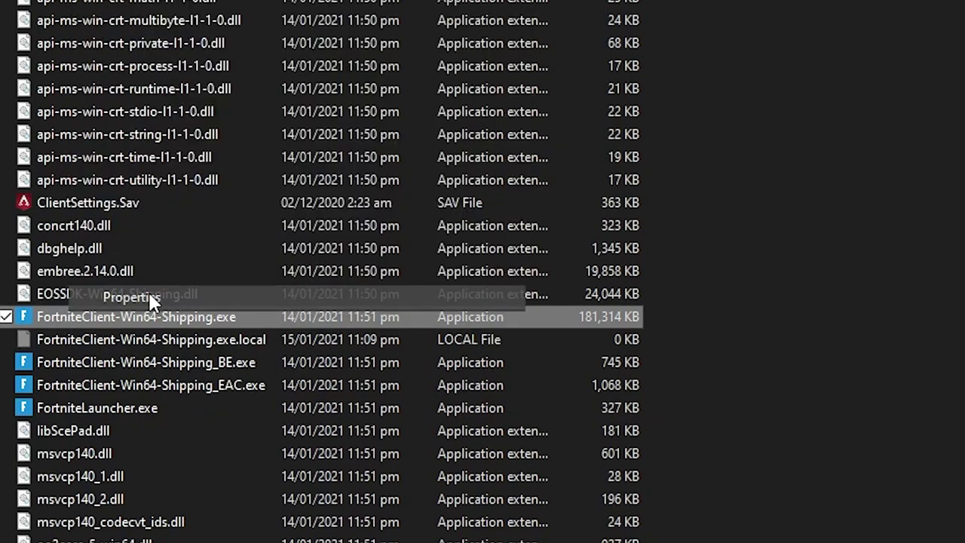
left_click_drag(254, 224, 295, 48)
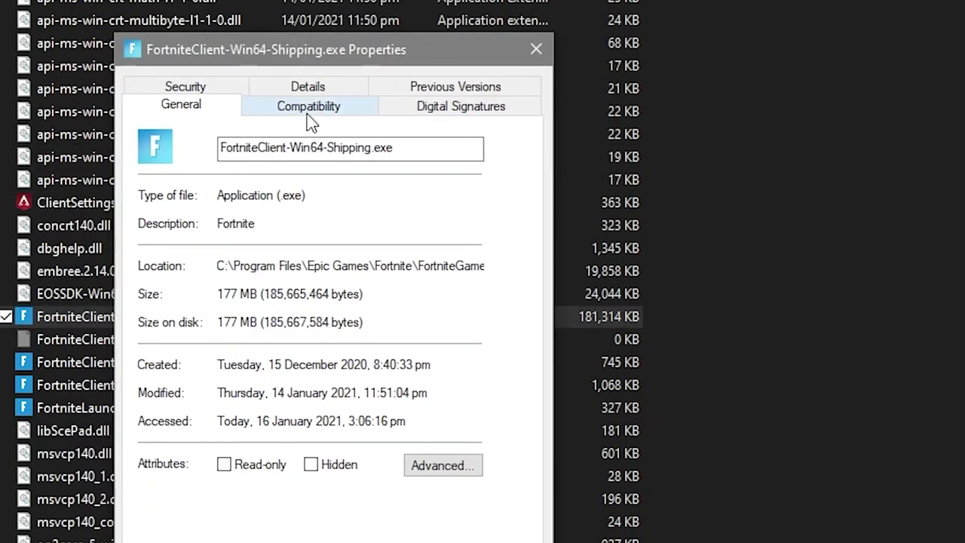
left_click(308, 115)
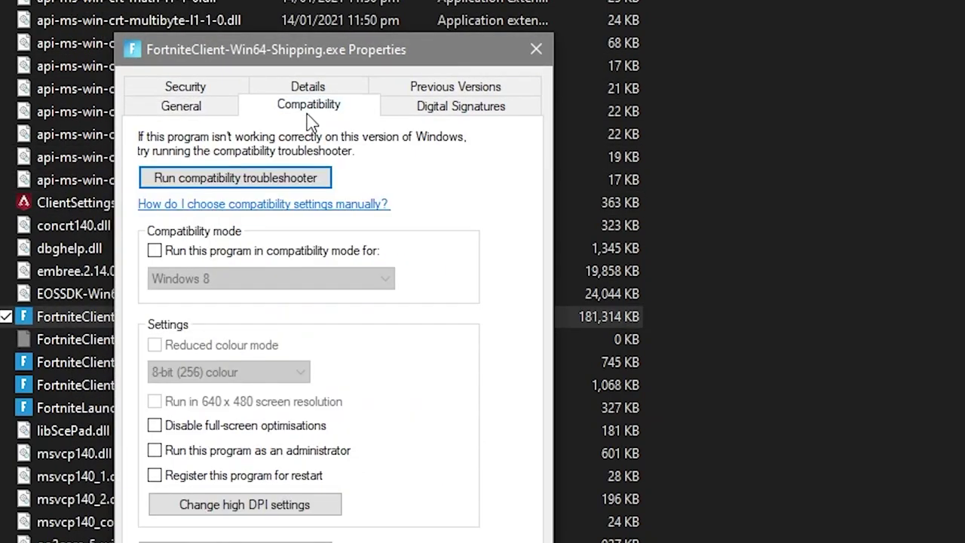
Step: Set Windows 8 compatibility mode, disable full-screen optimisations and admin mode, apply, and close Explorer
left_click(155, 253)
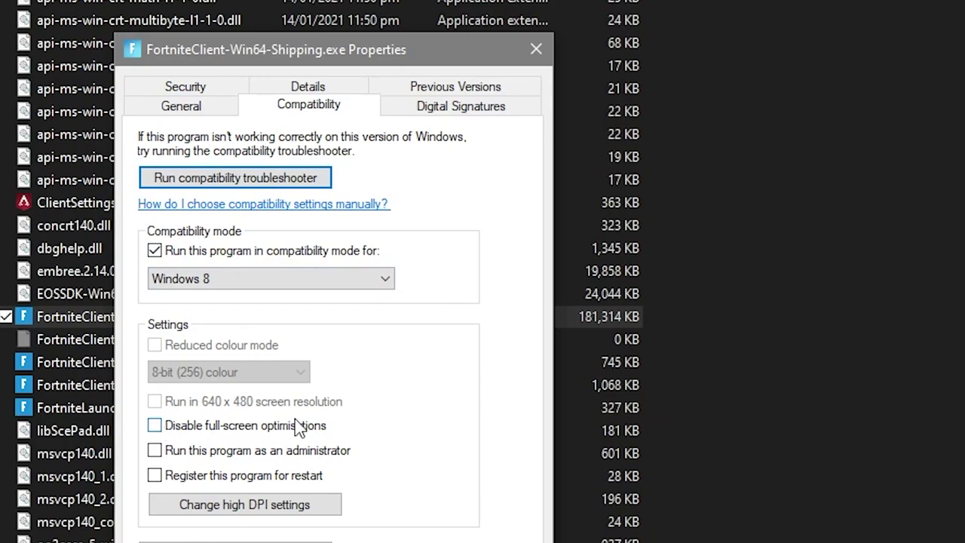
left_click(196, 429)
left_click(172, 454)
left_click(221, 512)
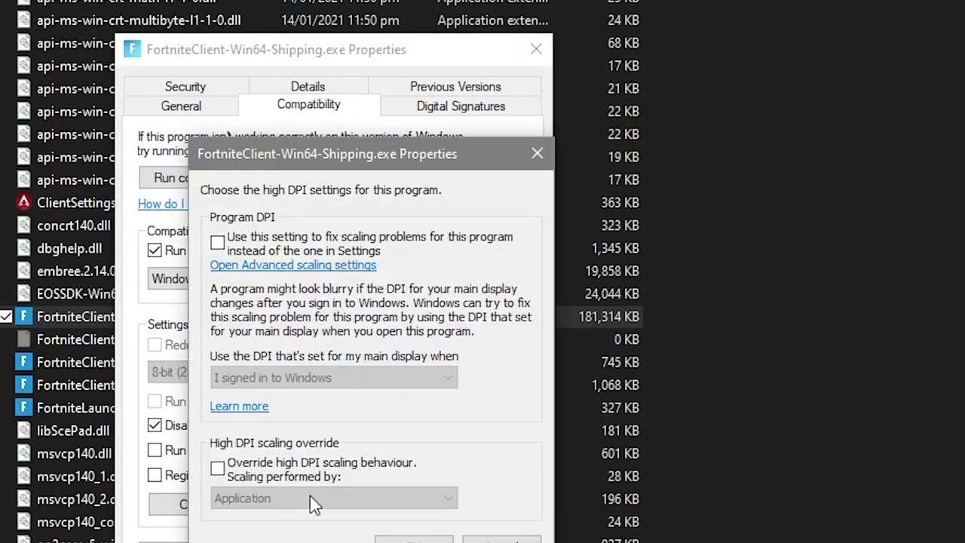
left_click(413, 539)
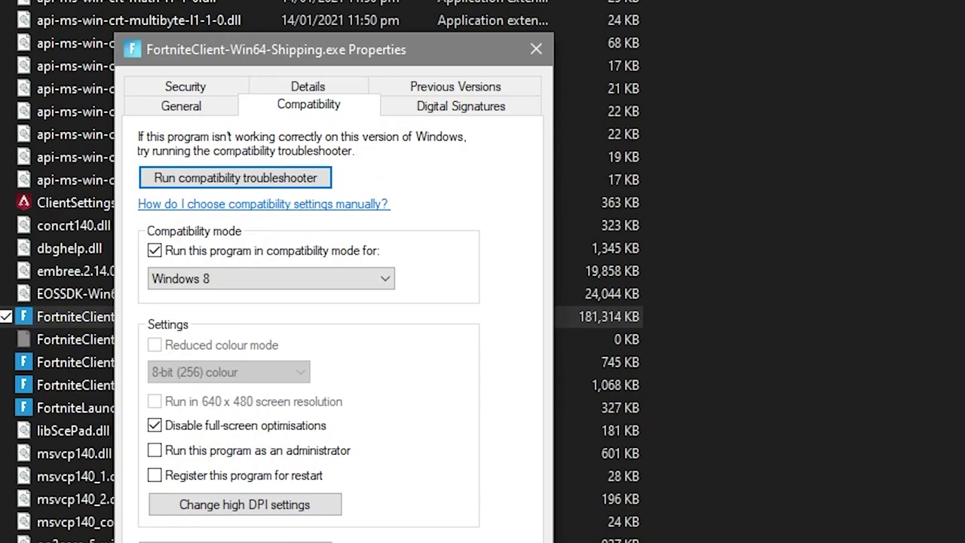
key("Return")
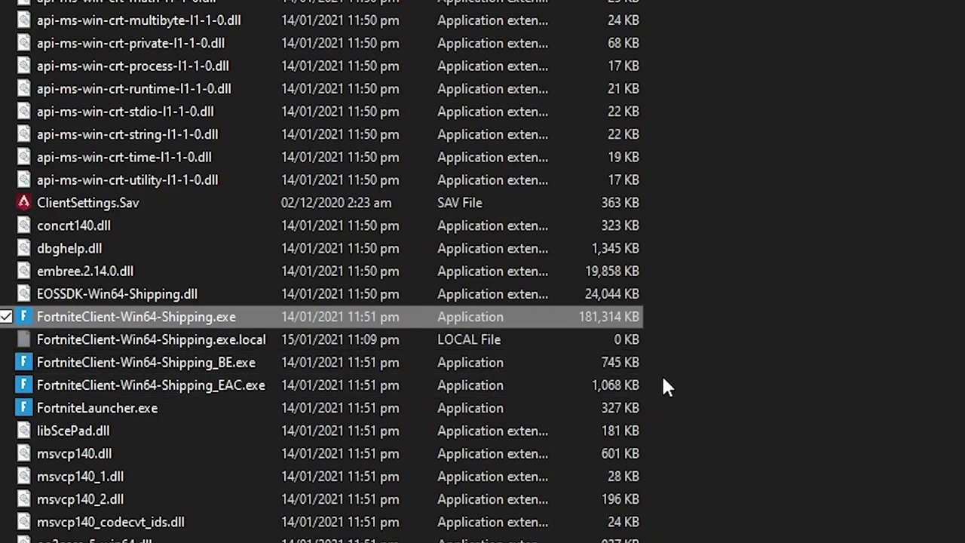
left_click_drag(673, 356, 41, 409)
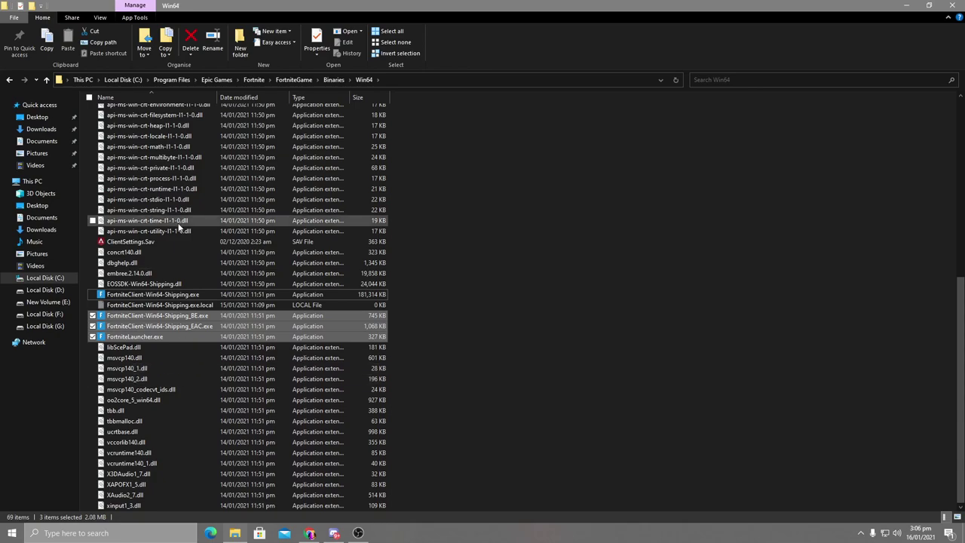
left_click(646, 267)
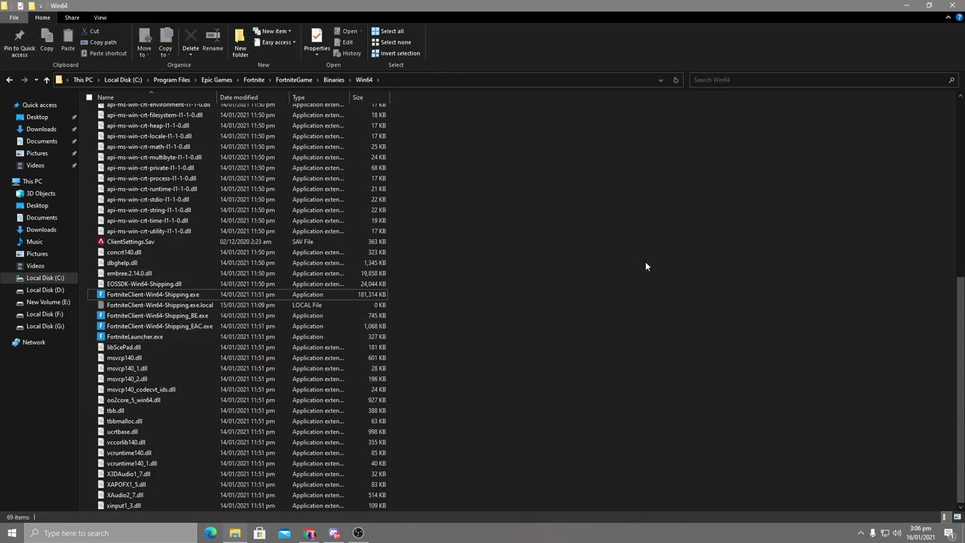
left_click(954, 6)
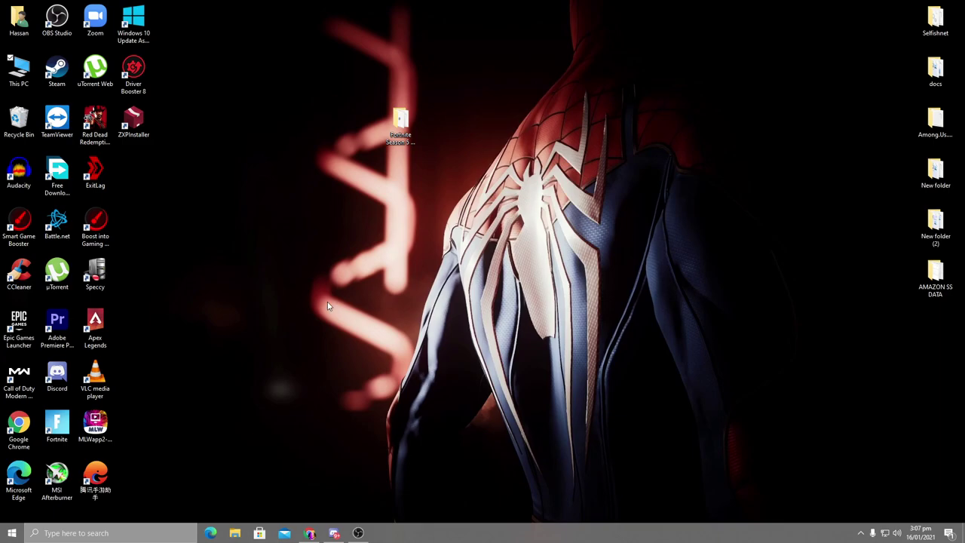
Step: Start the Epic Games Launcher as administrator and open its settings
right_click(24, 329)
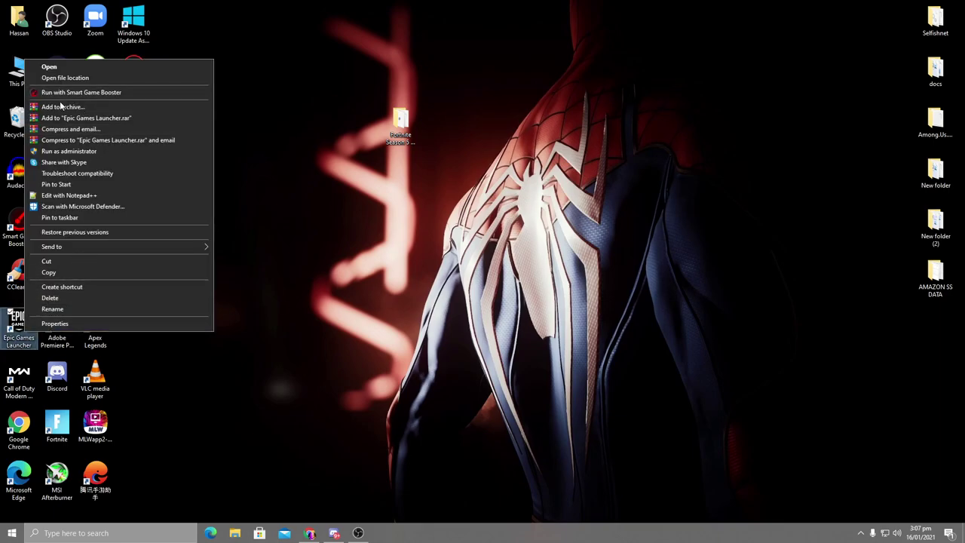
left_click(60, 152)
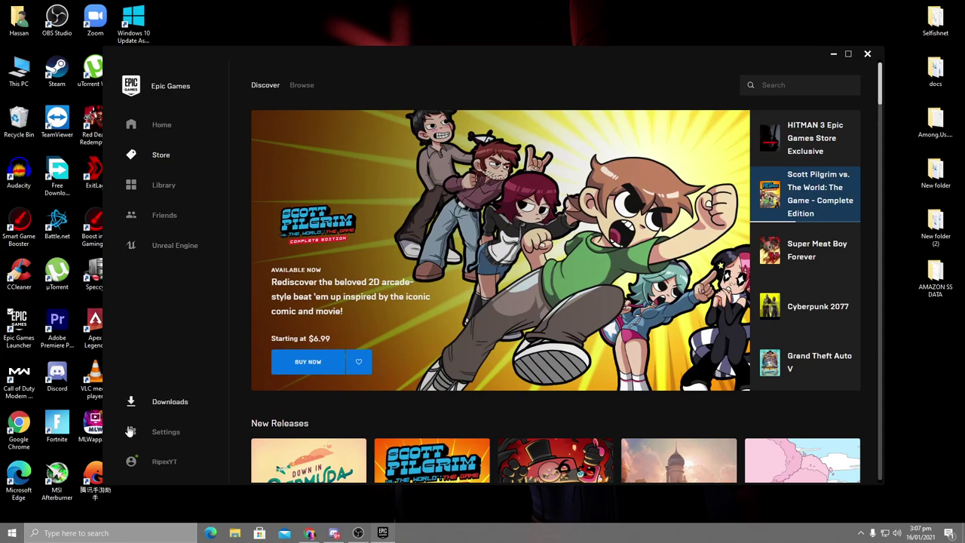
left_click(156, 434)
scroll(217, 351, "down", 5)
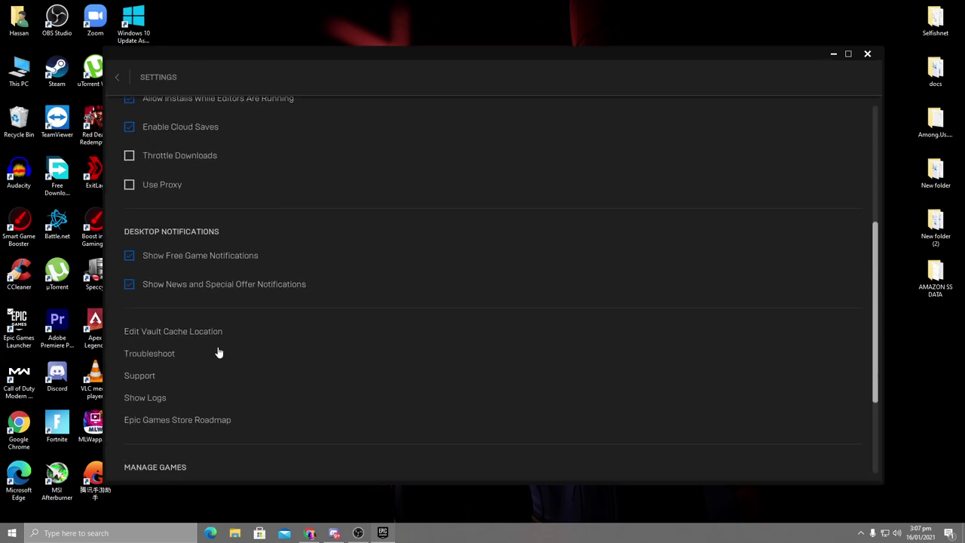
Step: Enable Fortnite's Additional Command Line Arguments with d3d11, then close the launcher
left_click(143, 391)
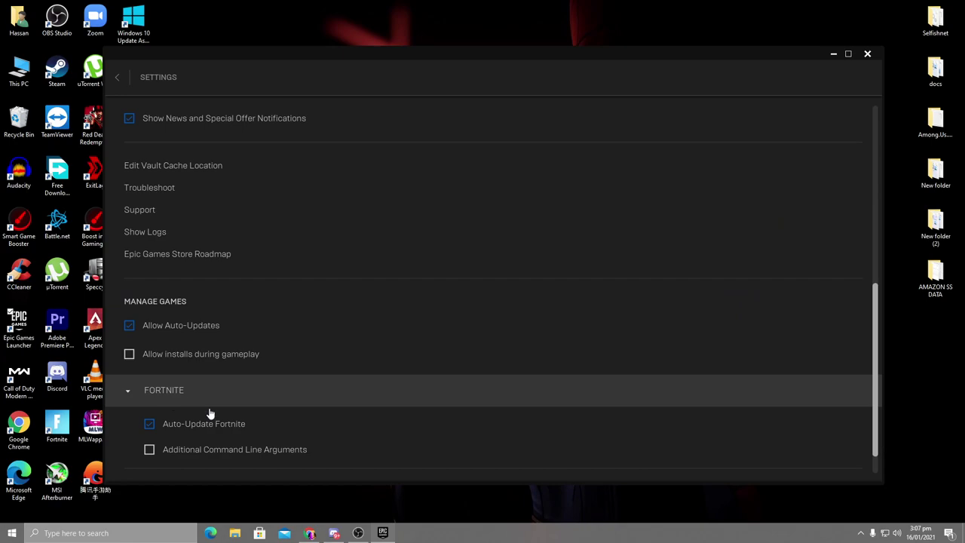
scroll(196, 410, "down", 1)
left_click(181, 404)
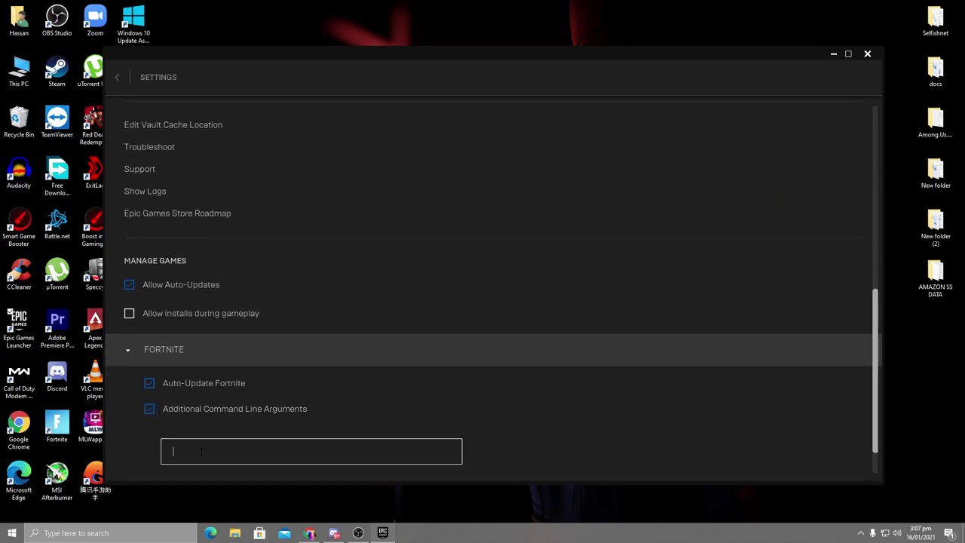
left_click(133, 355)
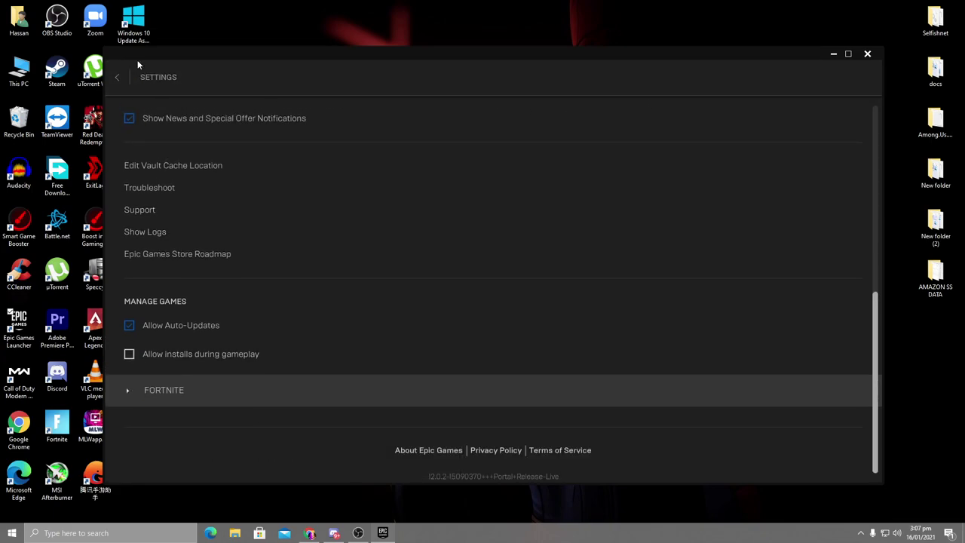
left_click(117, 76)
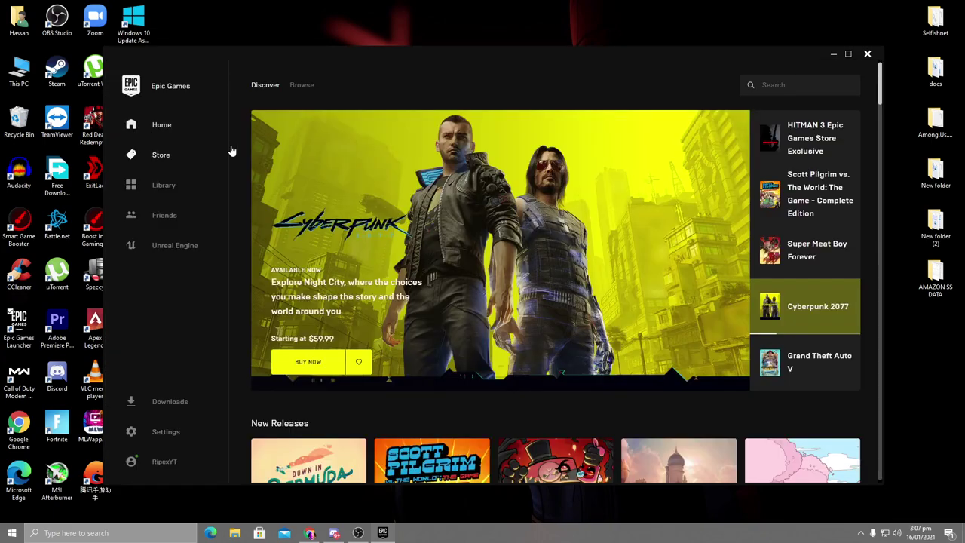
left_click(867, 55)
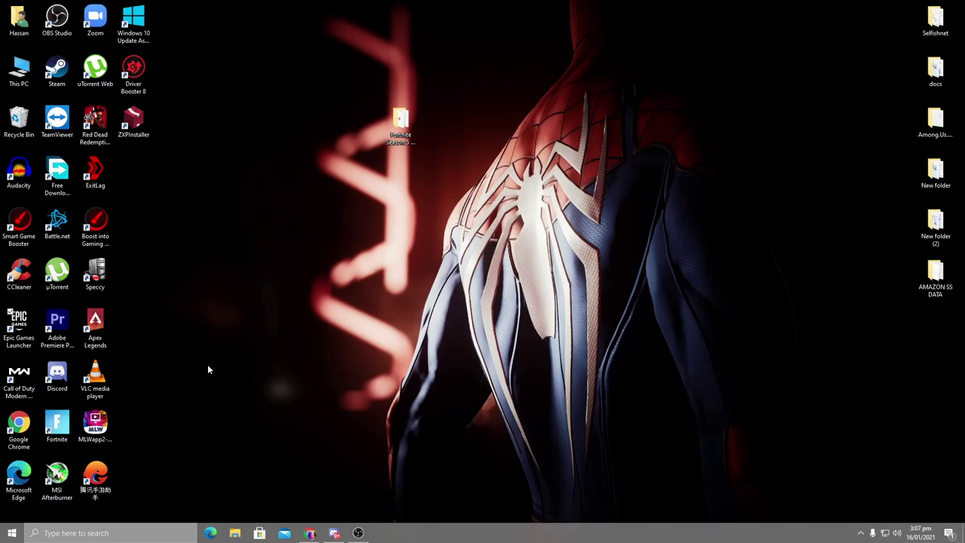
Step: Search Chrome for 'amd drivers' and open AMD's Drivers and Support download section
key("alt+Tab")
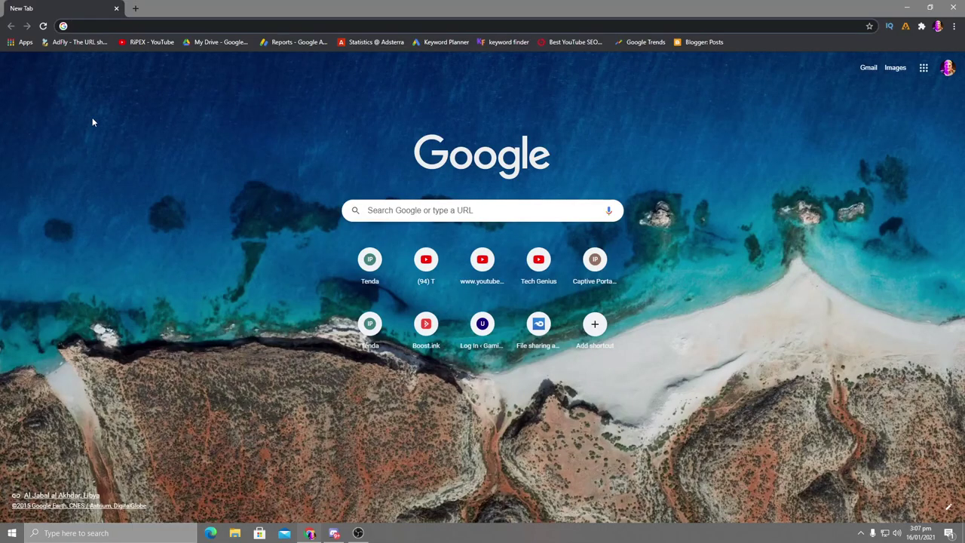
type("amd drivers")
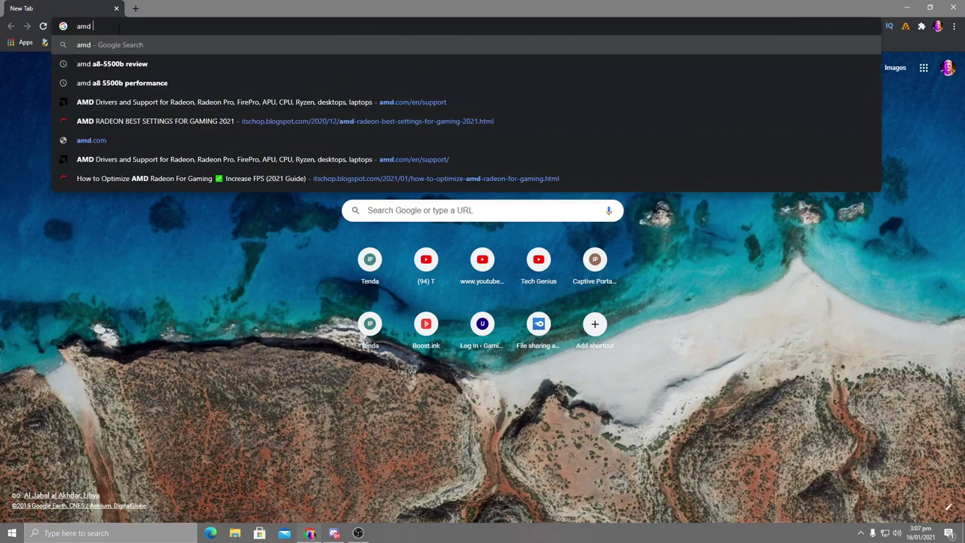
key("Return")
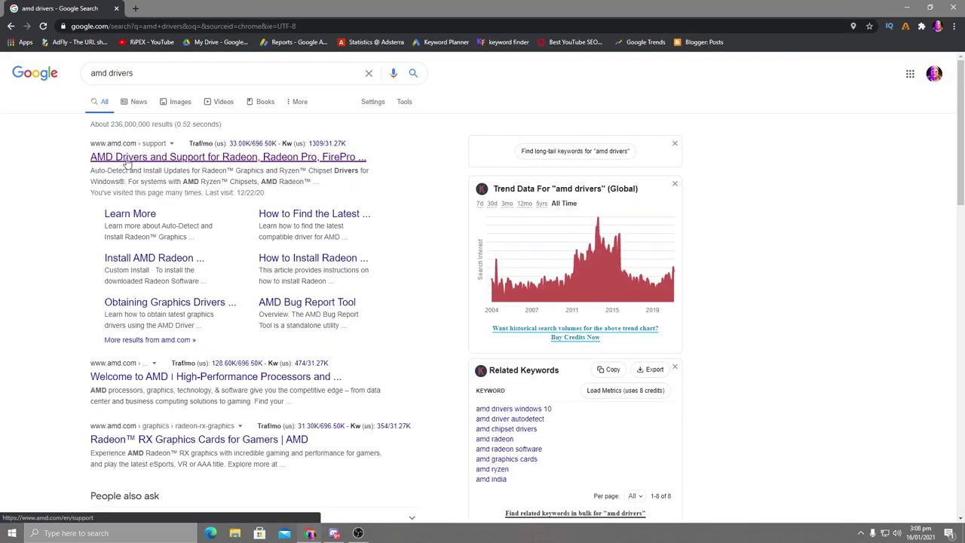
left_click(125, 158)
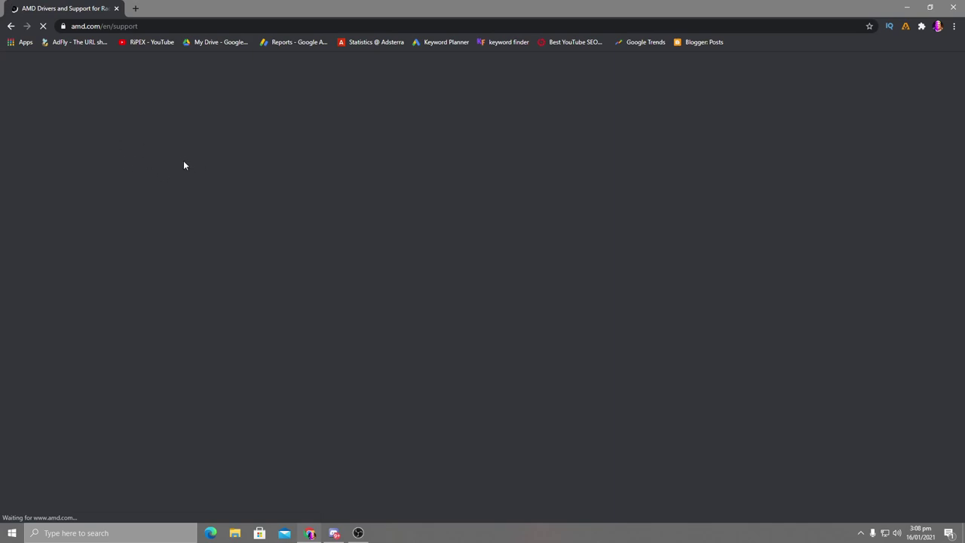
scroll(118, 279, "down", 2)
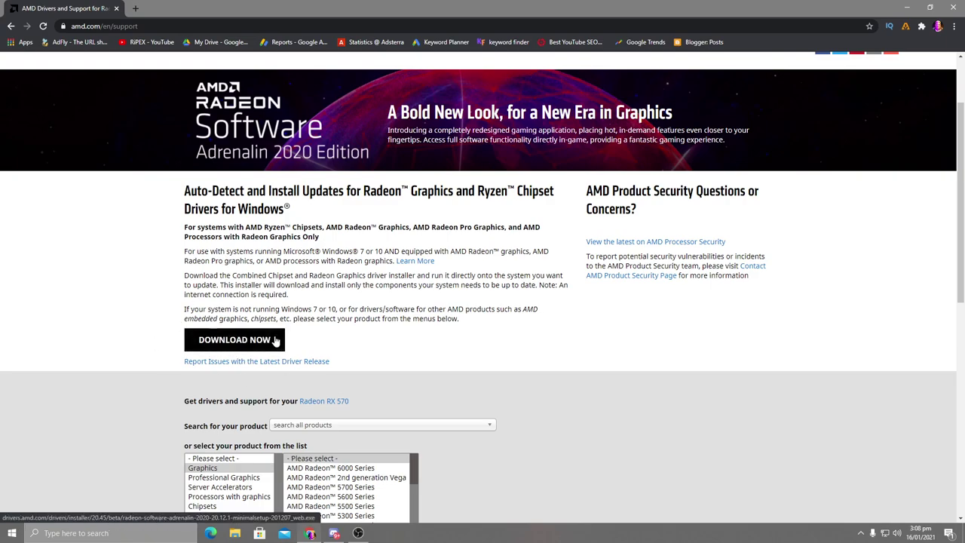
left_click(135, 8)
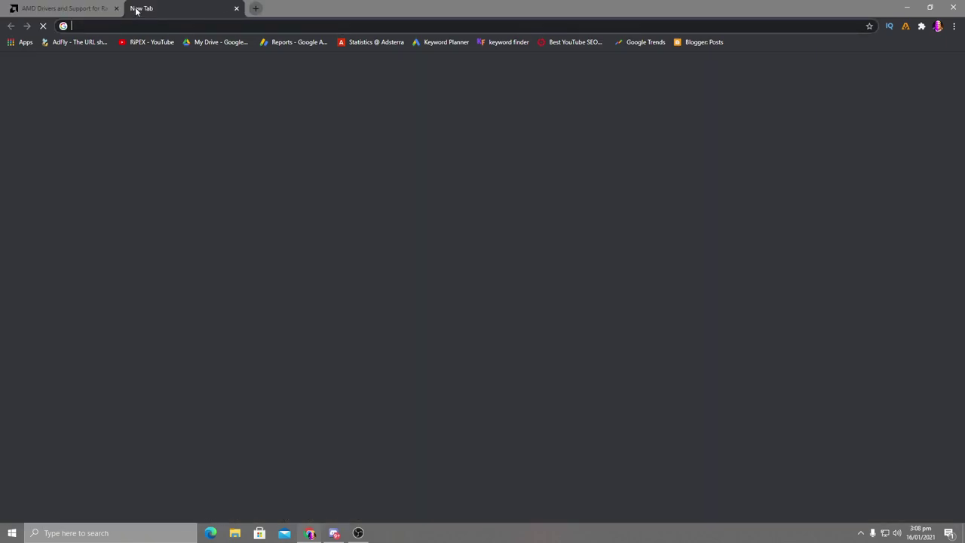
Step: Go to nvidia.com, open Drivers > GeForce Drivers, and minimize Chrome
type("nvidia.com")
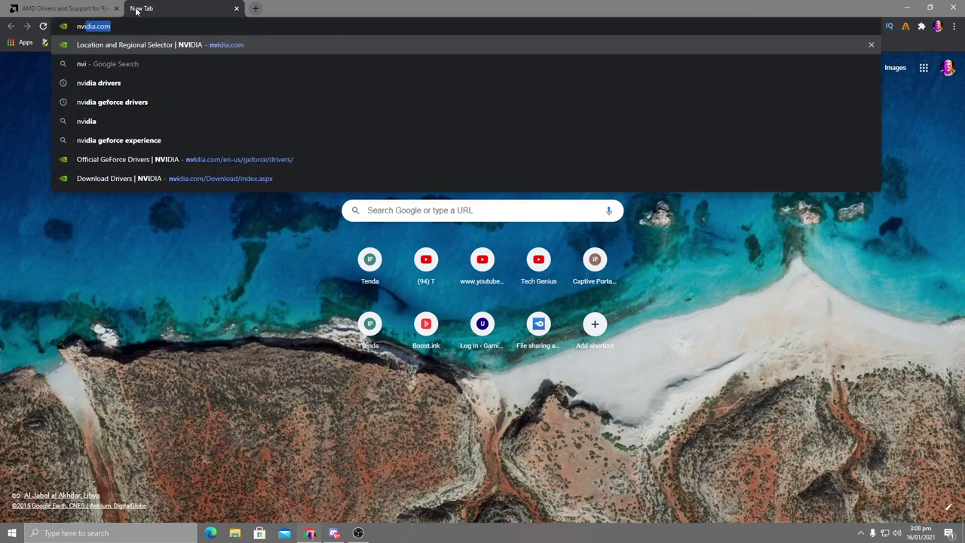
key("Return")
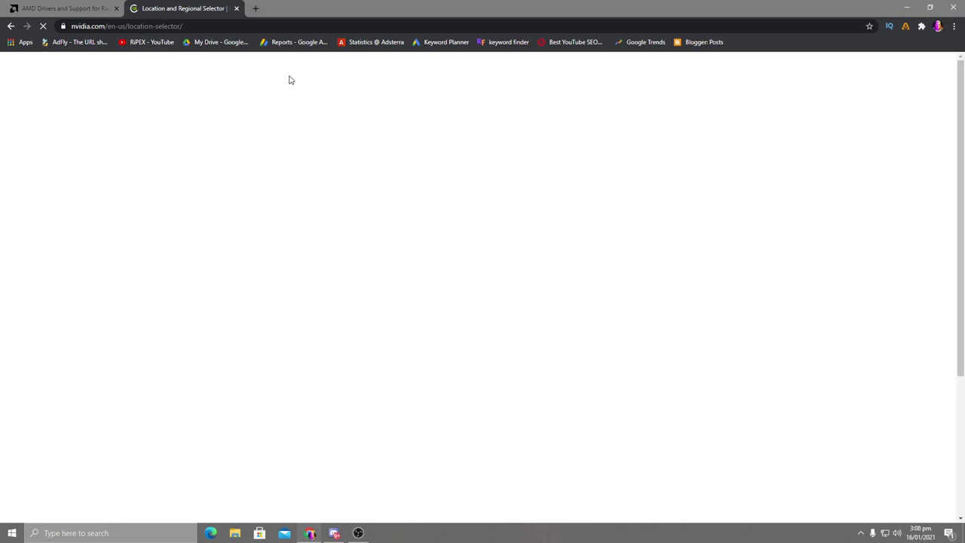
mouse_move(439, 95)
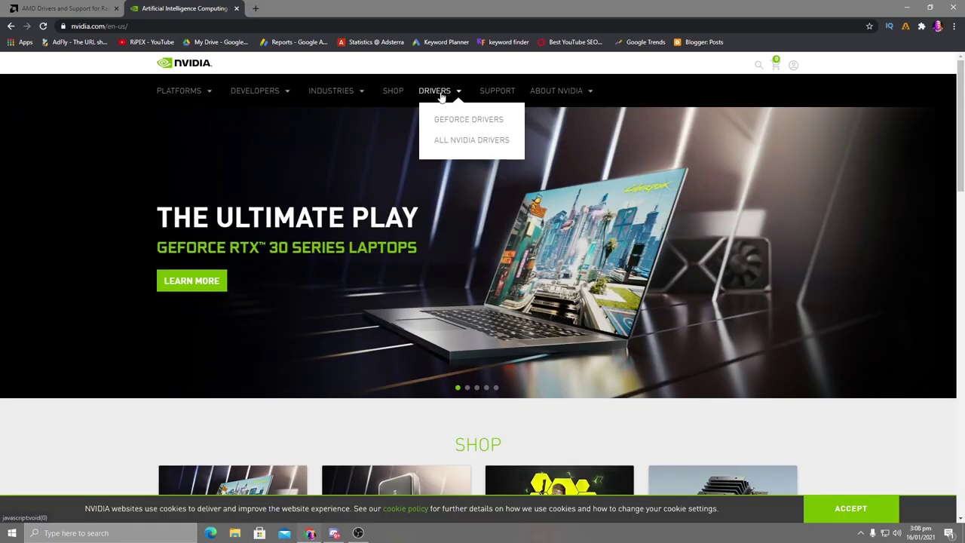
left_click(463, 123)
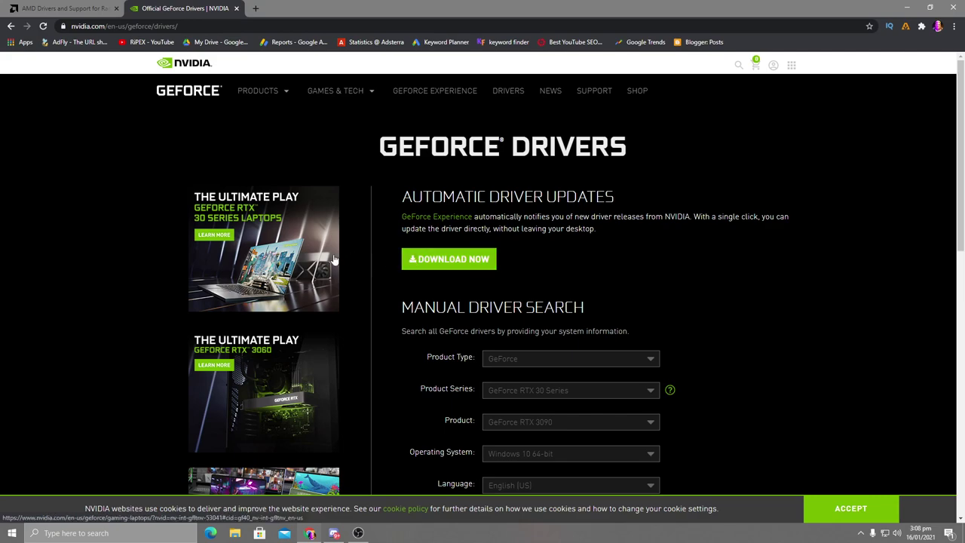
left_click(905, 8)
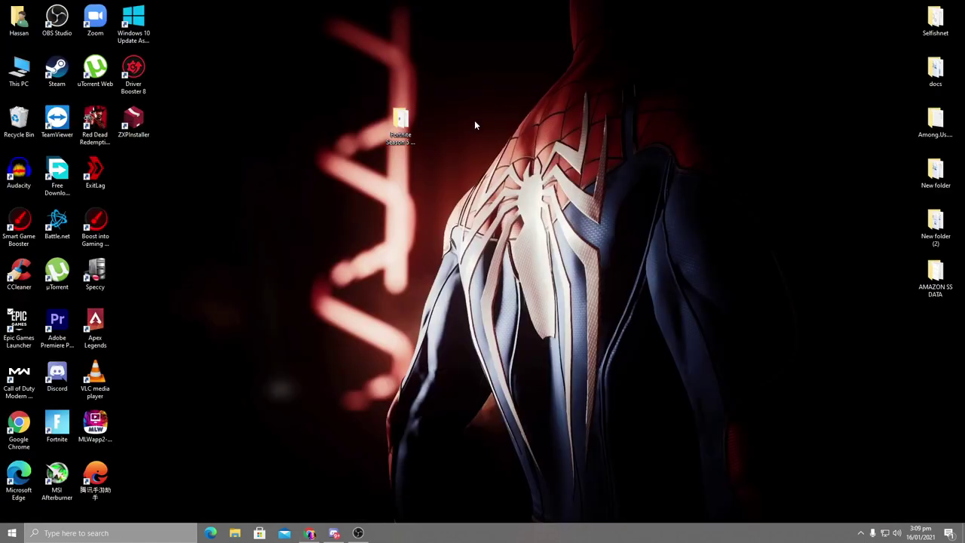
Step: In Privacy > Background apps, toggle 'Let apps run in the background' on then off, and close Settings
left_click(12, 533)
left_click(16, 478)
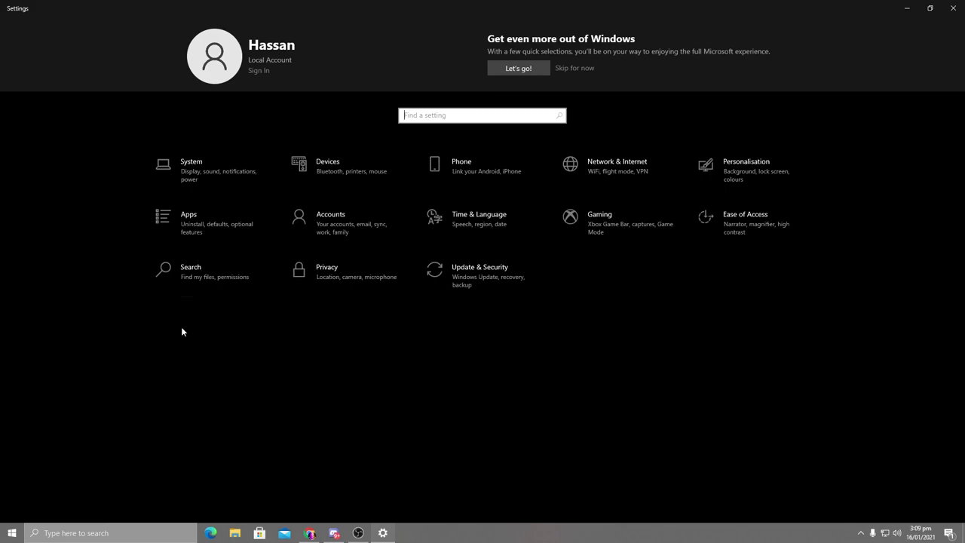
left_click(339, 268)
scroll(53, 321, "down", 5)
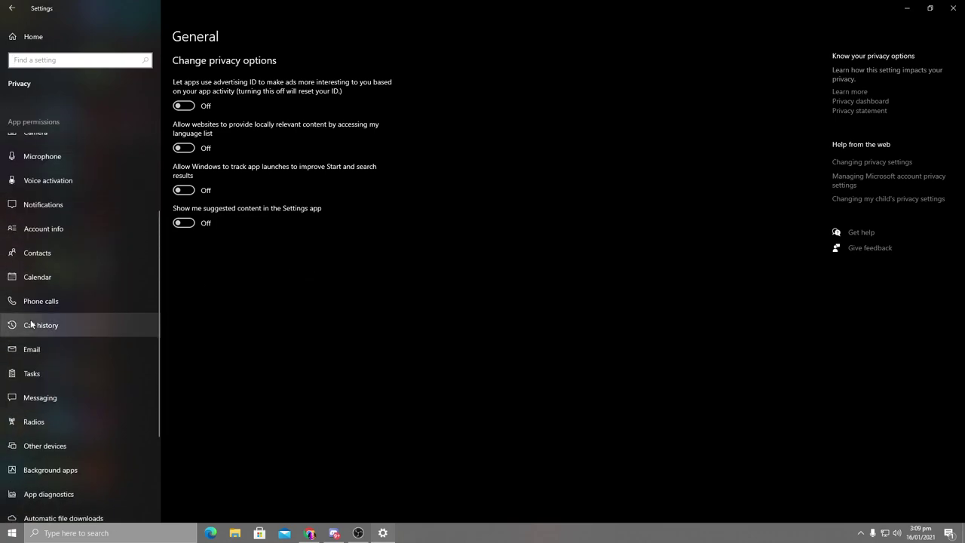
left_click(76, 345)
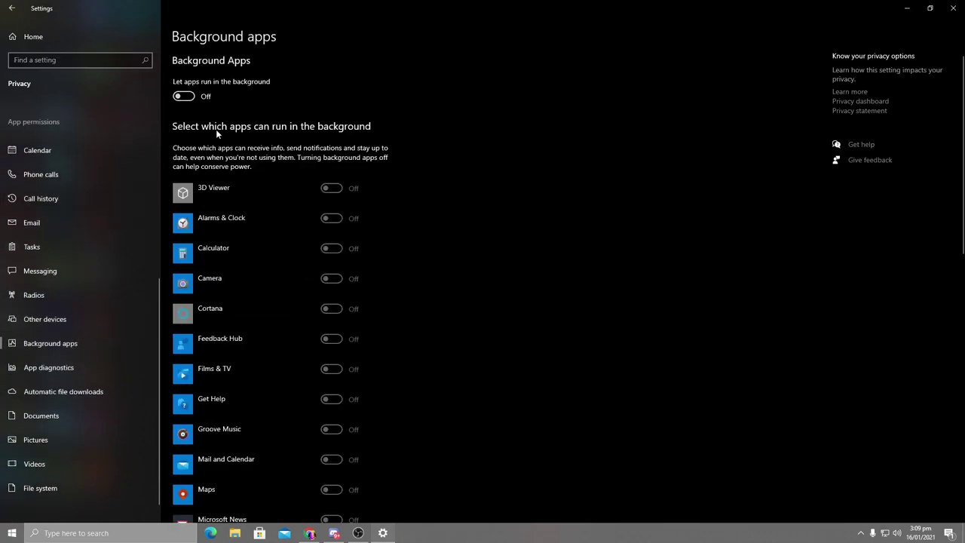
left_click(184, 97)
left_click(185, 96)
scroll(320, 277, "down", 6)
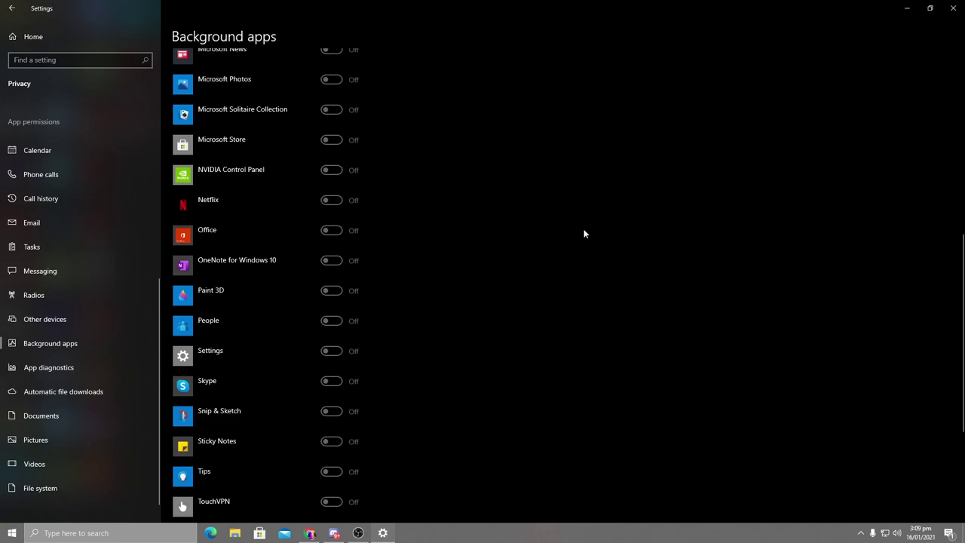
left_click(953, 7)
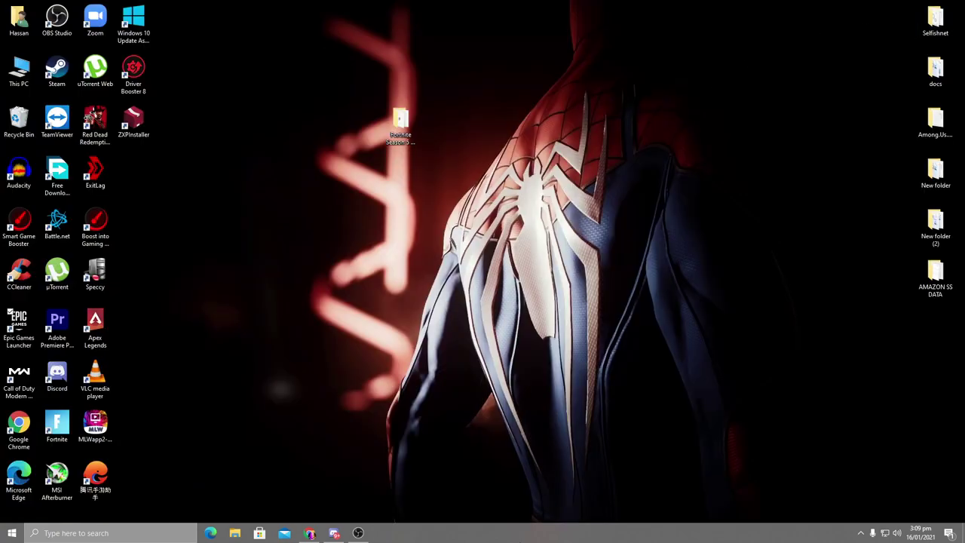
Step: Review Task Manager's Start-up tab, checking Cortana's entry without changing it
right_click(522, 533)
left_click(550, 493)
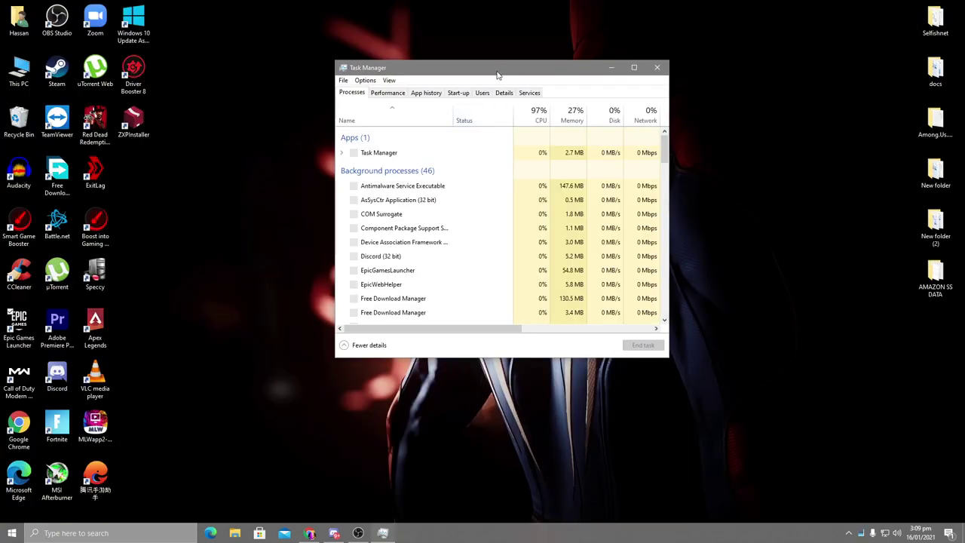
left_click(457, 93)
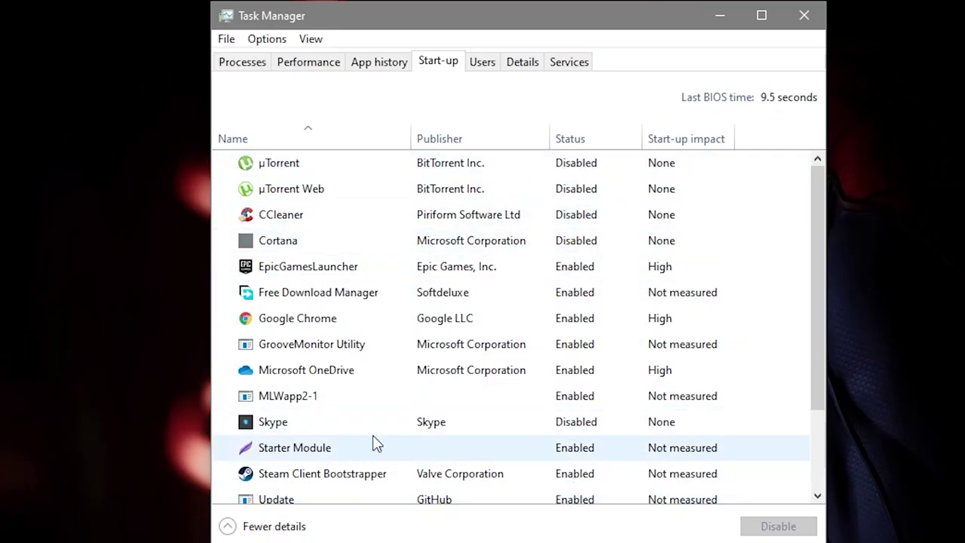
scroll(424, 299, "down", 1)
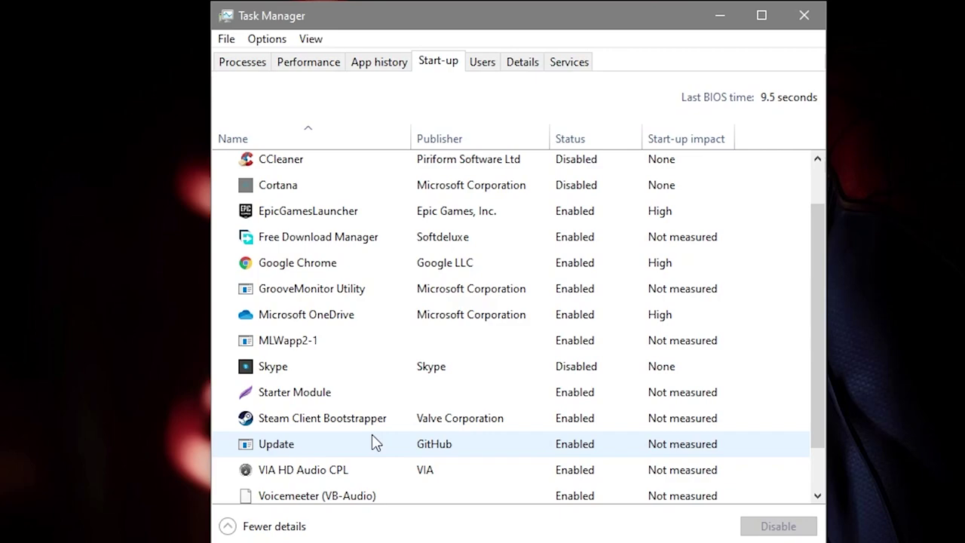
right_click(311, 187)
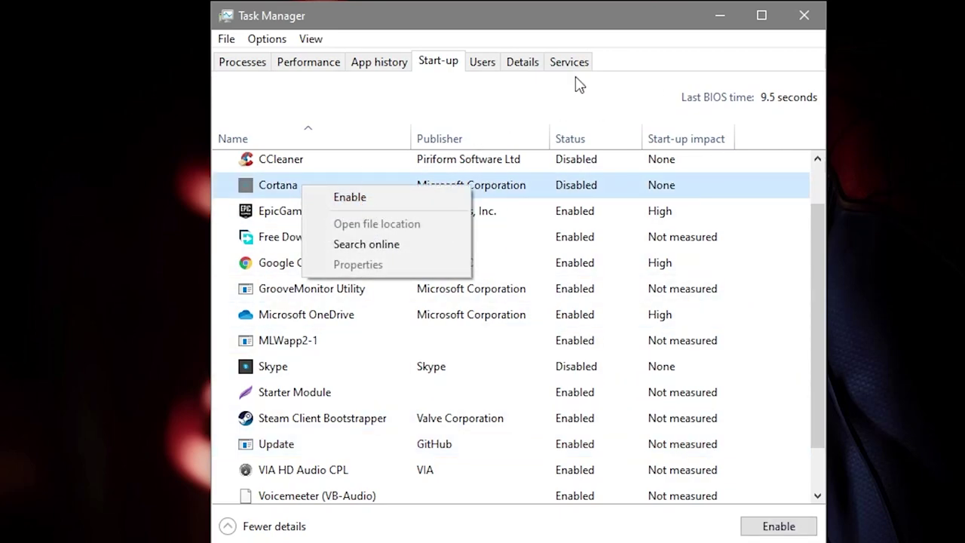
left_click(526, 190)
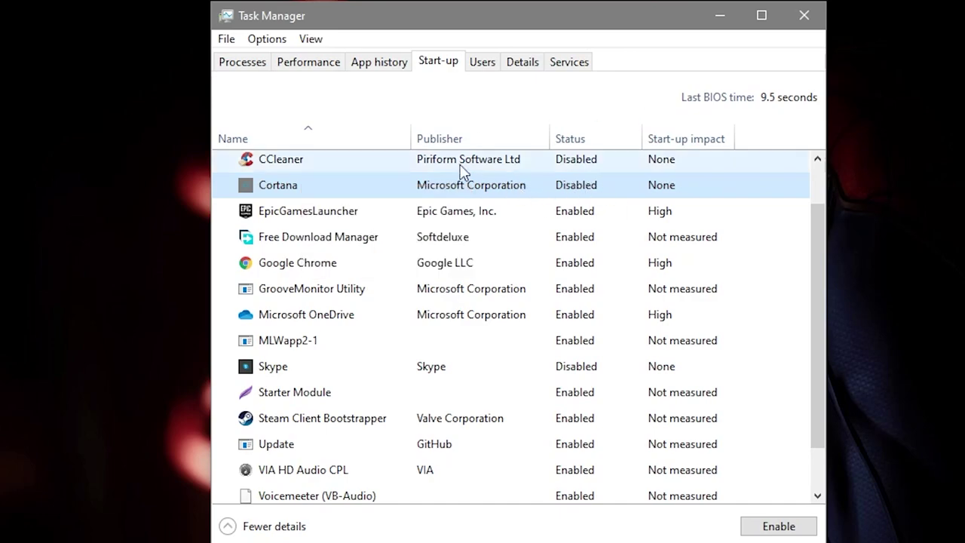